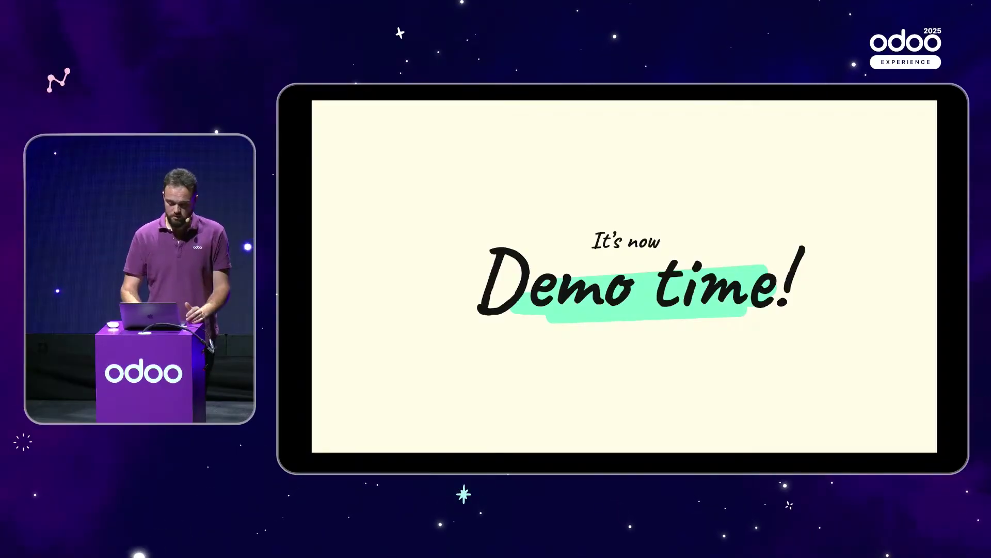
- Move from the 'It's now Demo time!' slide to the live Odoo home screen
key(ctrl+Right)
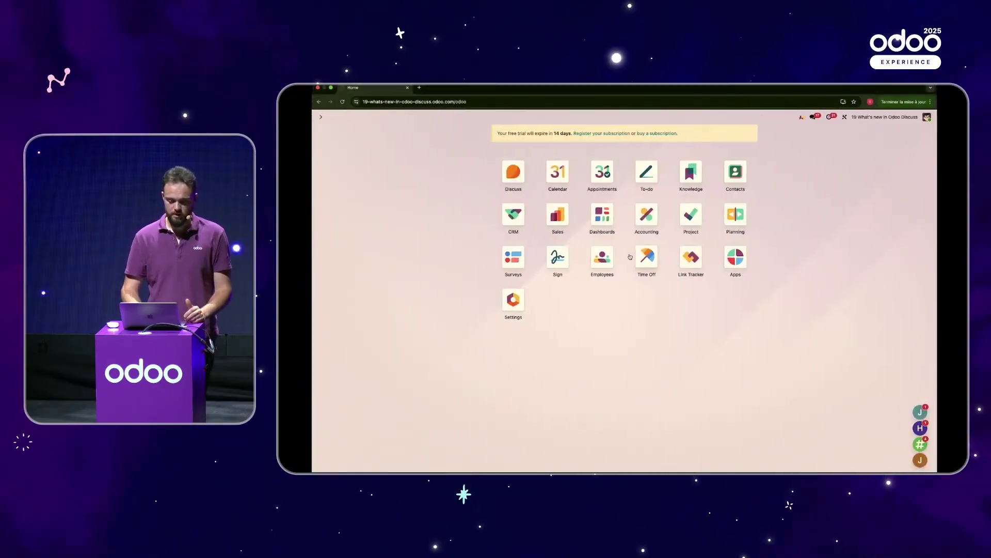
- Zoom the browser in and show the presence status options in the user account menu
key(super+plus)
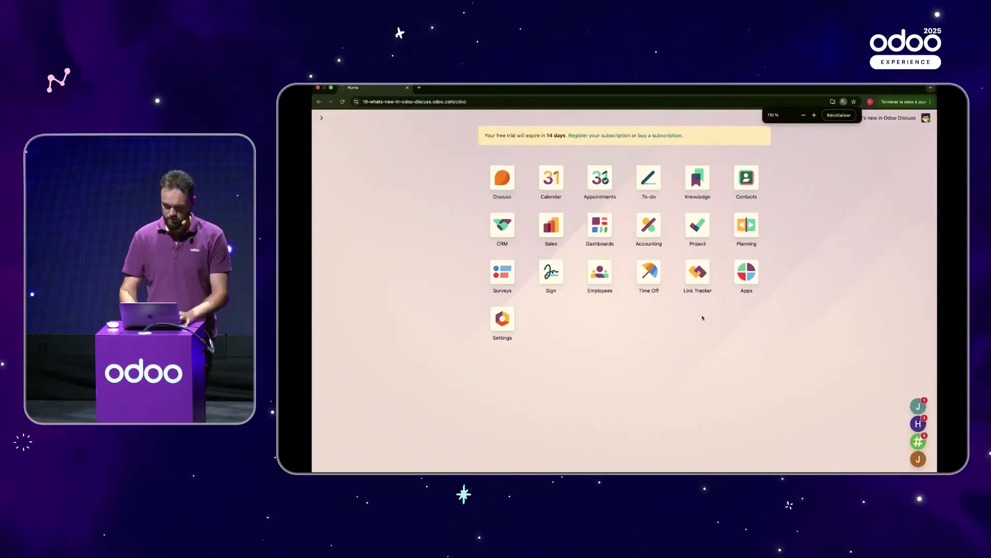
click(926, 120)
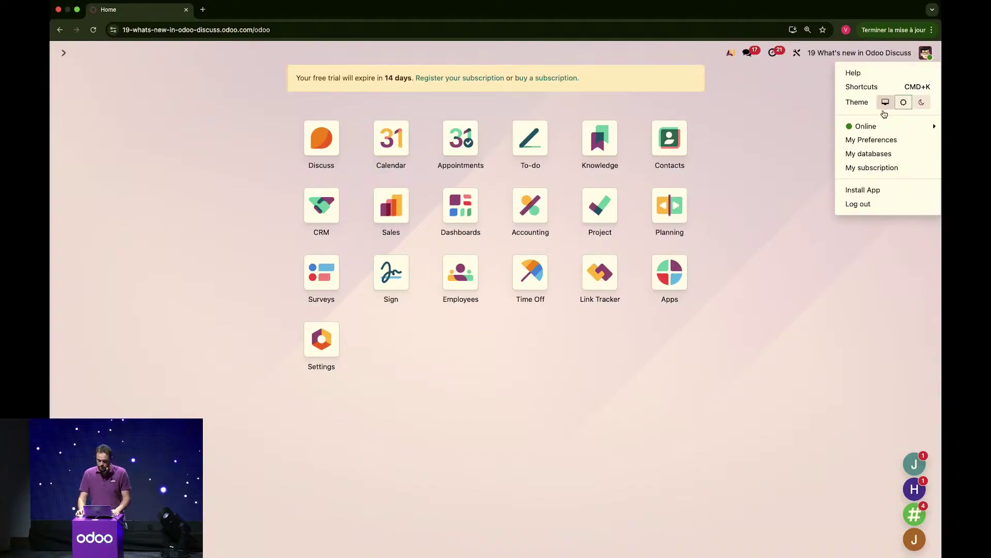
mouse_move(888, 127)
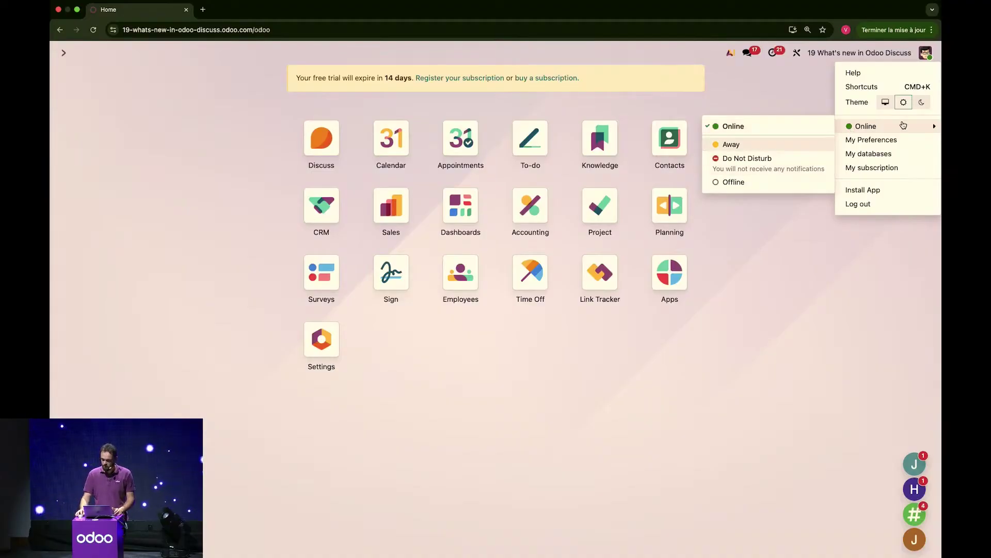
click(830, 253)
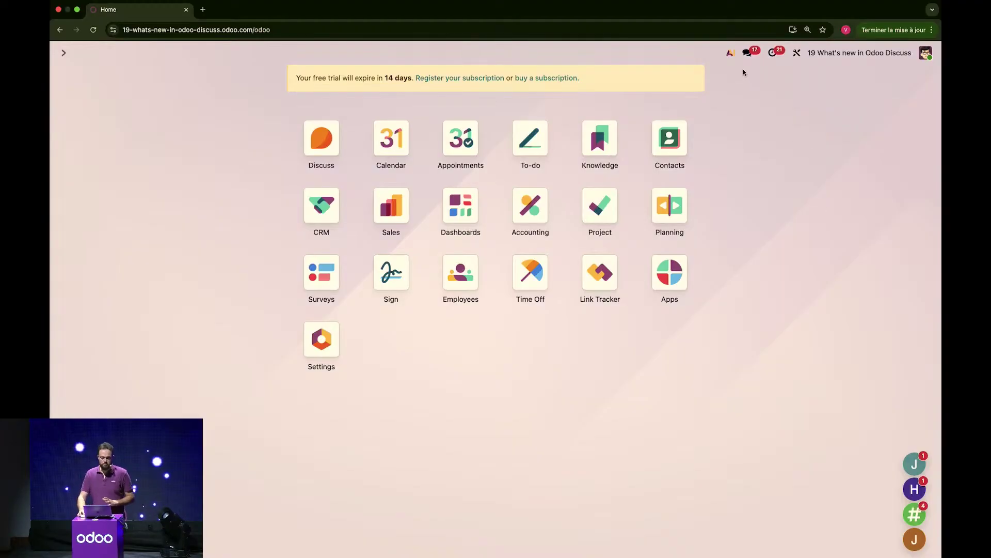
click(747, 54)
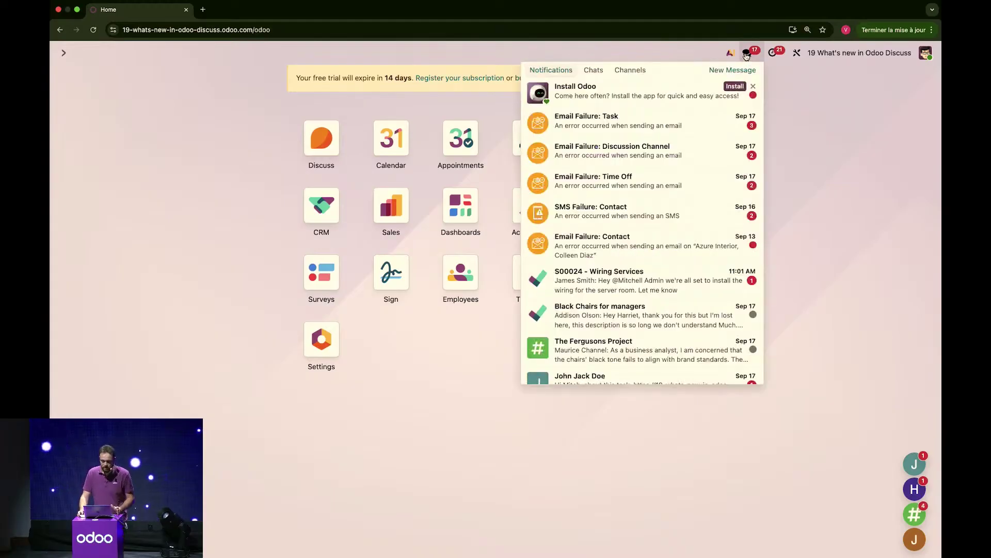
scroll(703, 95, down, 2)
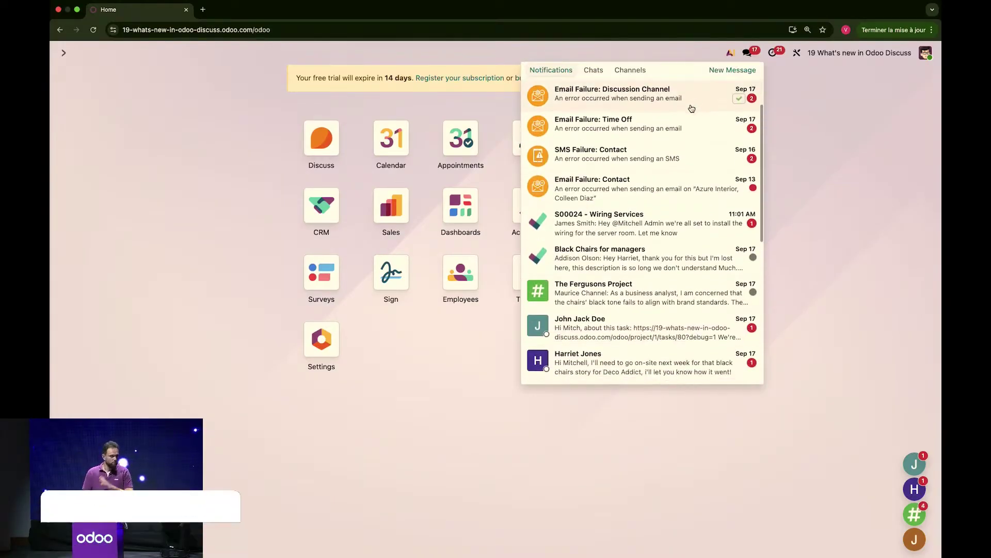
click(794, 153)
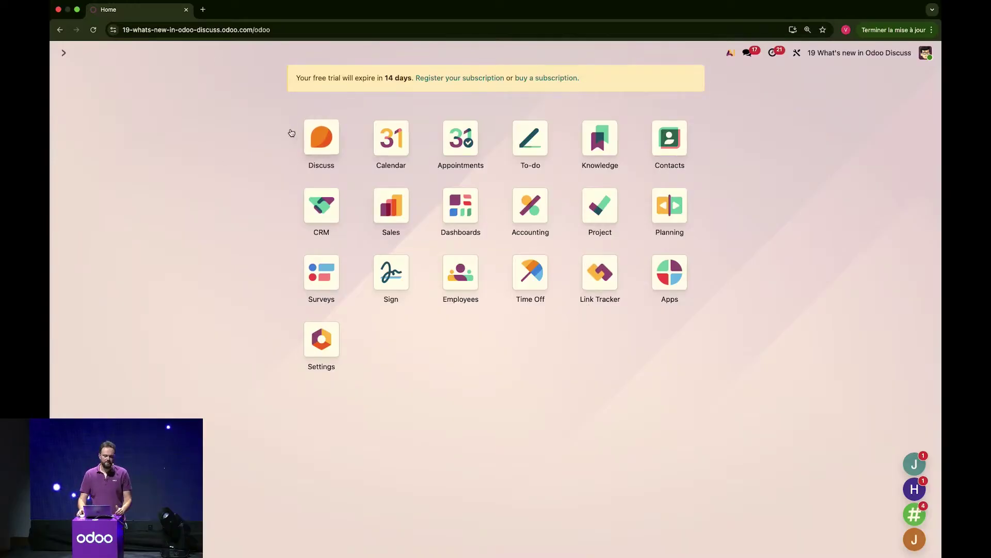
- In the Discuss Inbox, star the message saying the task description is too long, then view Starred
click(334, 147)
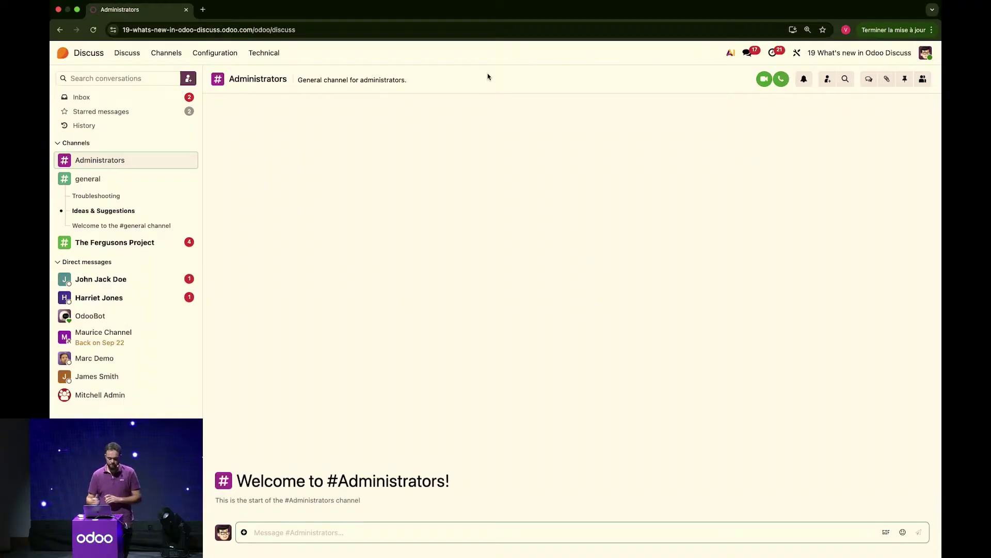
click(100, 103)
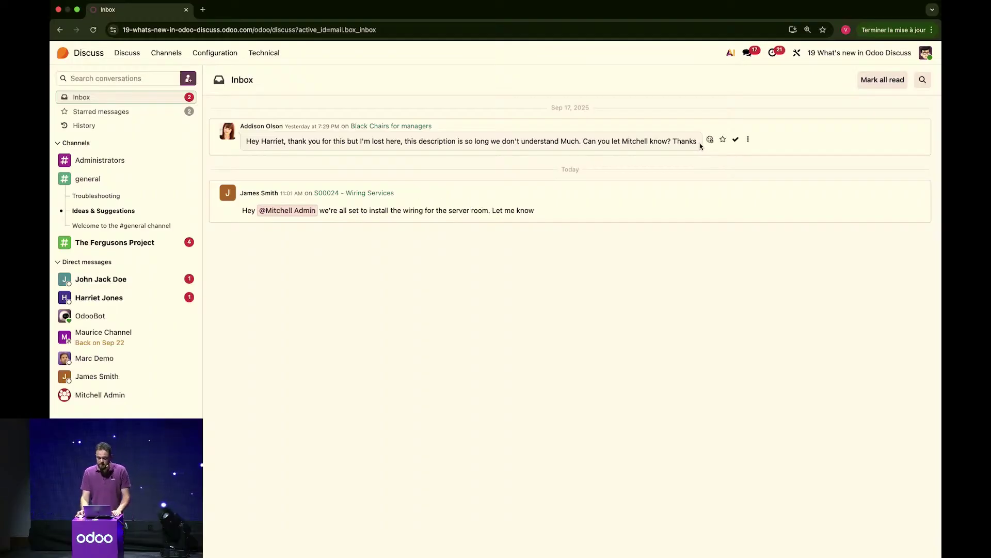
click(723, 139)
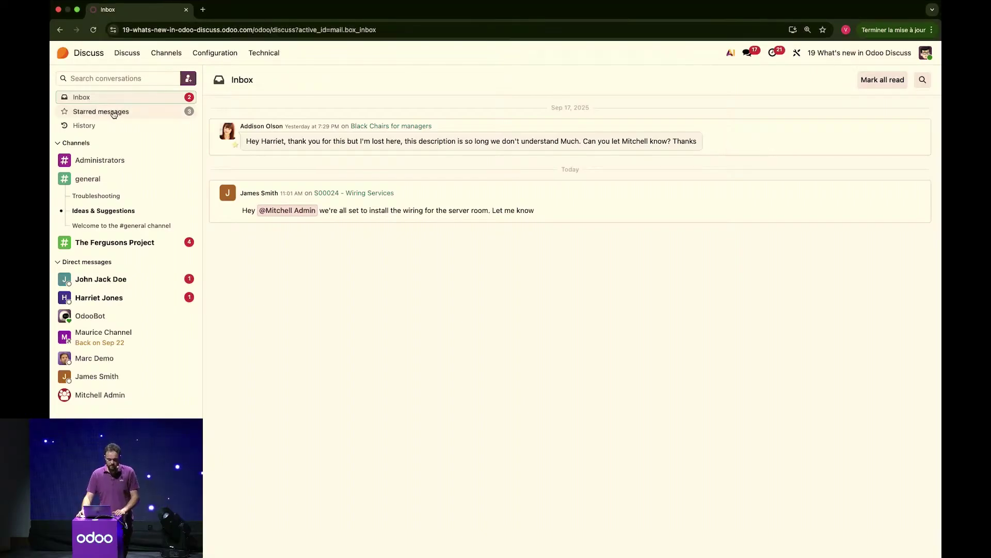
click(148, 112)
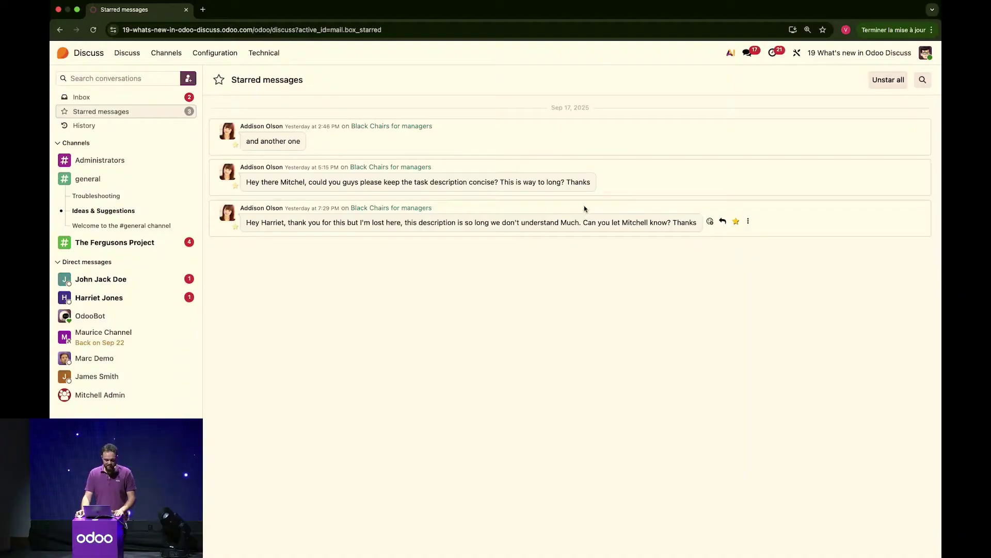
- Look through the message History, then open The Fergusons Project channel
click(95, 126)
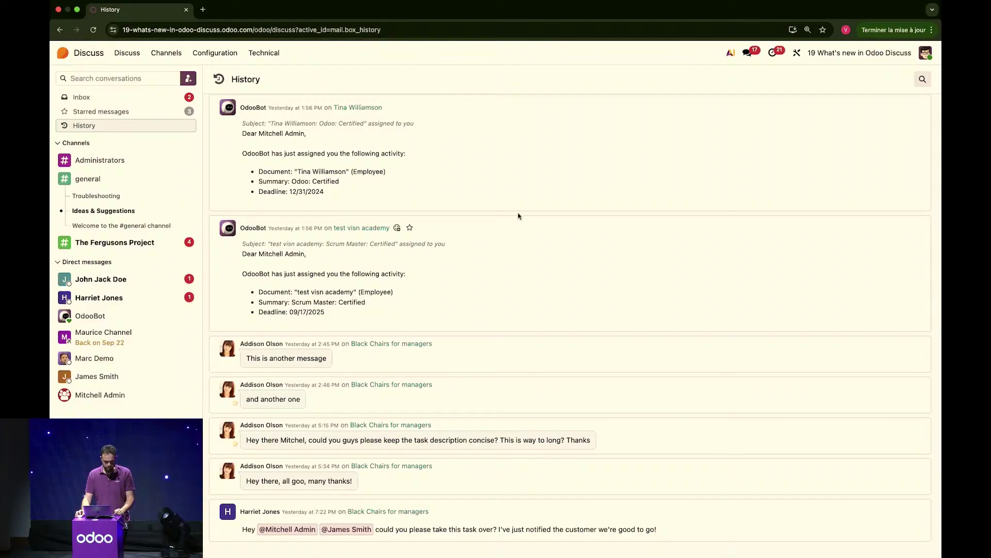
click(110, 165)
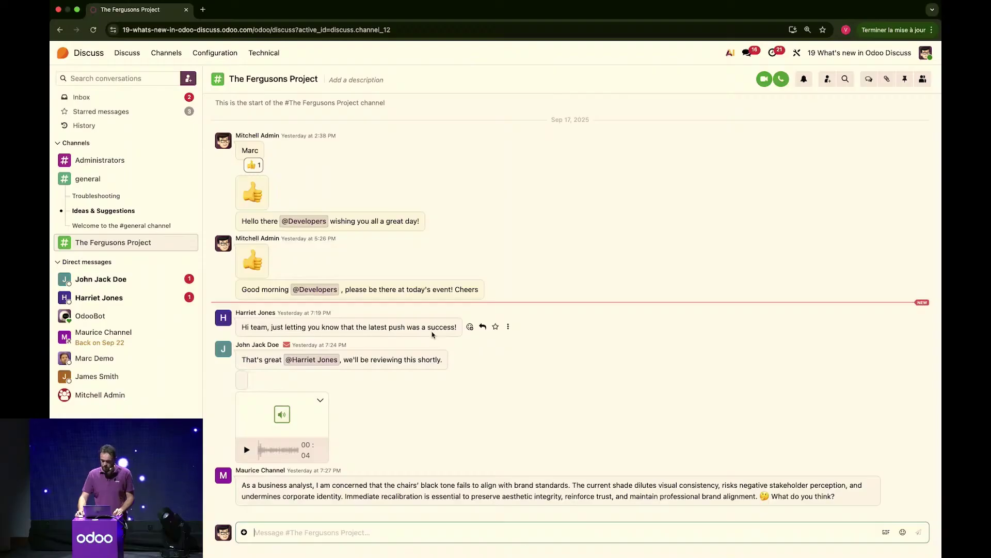
- React with a thumbs-up to the latest push success message and play the voice message
click(469, 328)
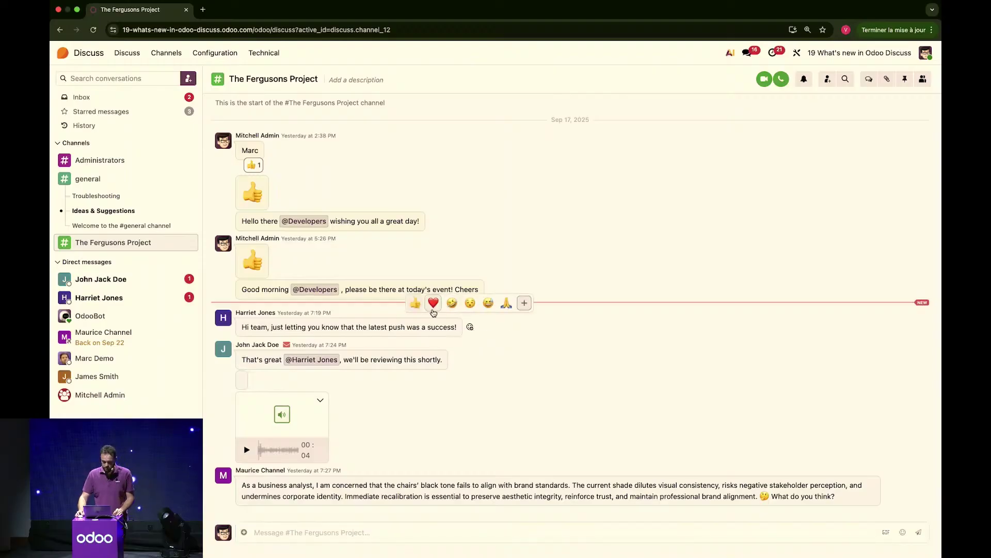
click(416, 304)
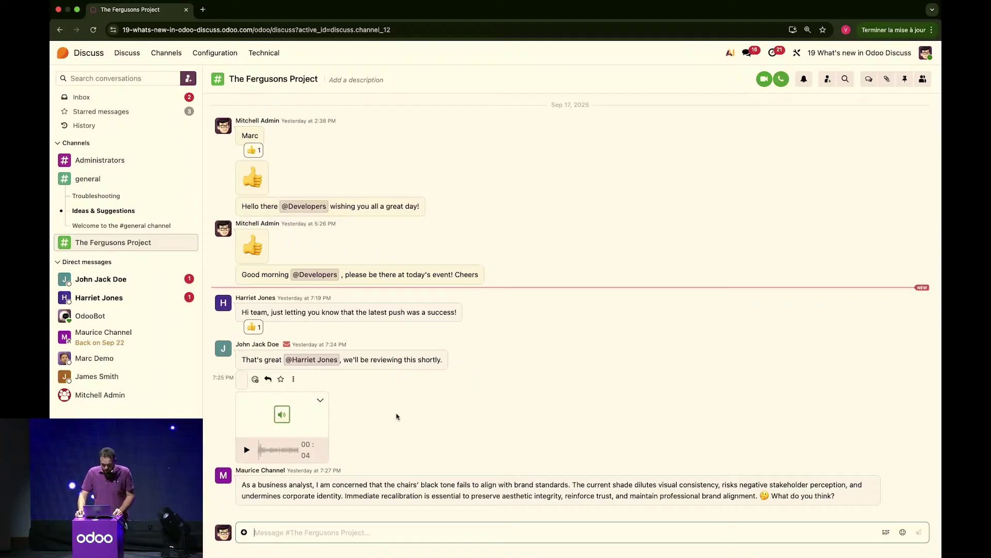
click(246, 450)
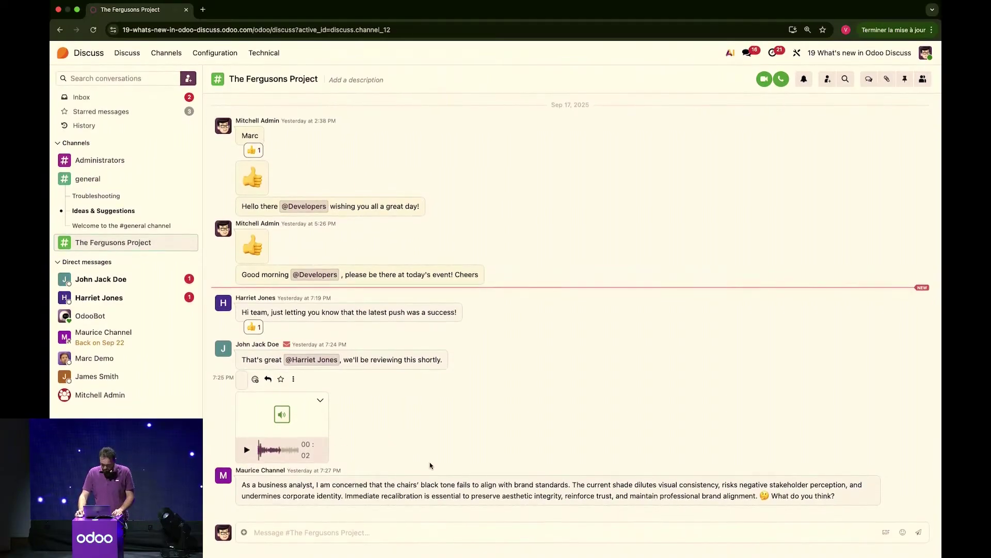
click(370, 525)
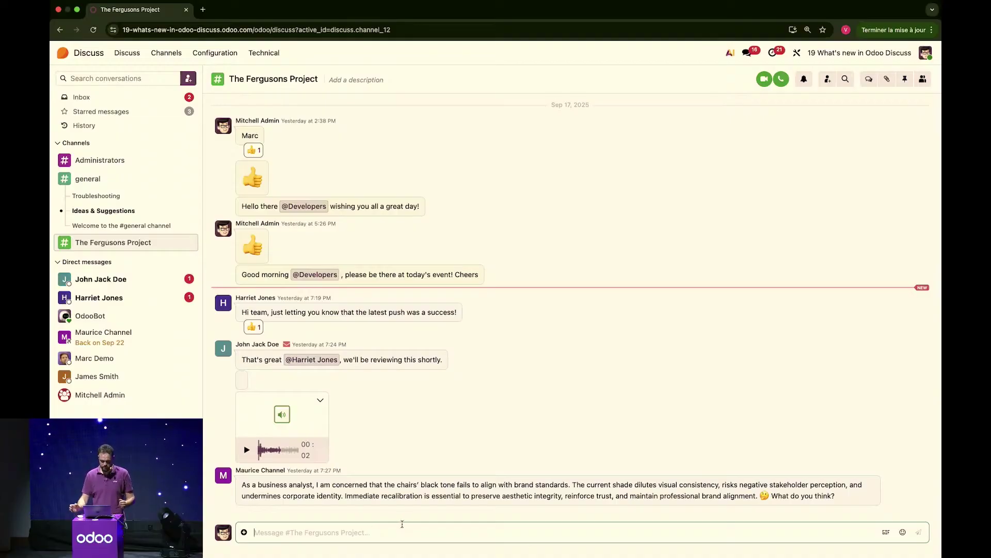
text(Hey )
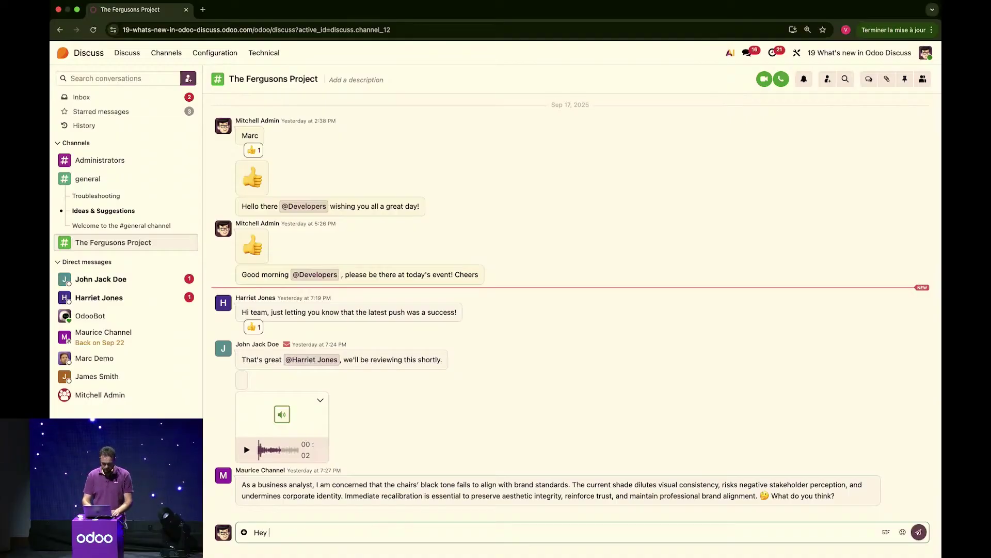
text(@dev)
key(Return)
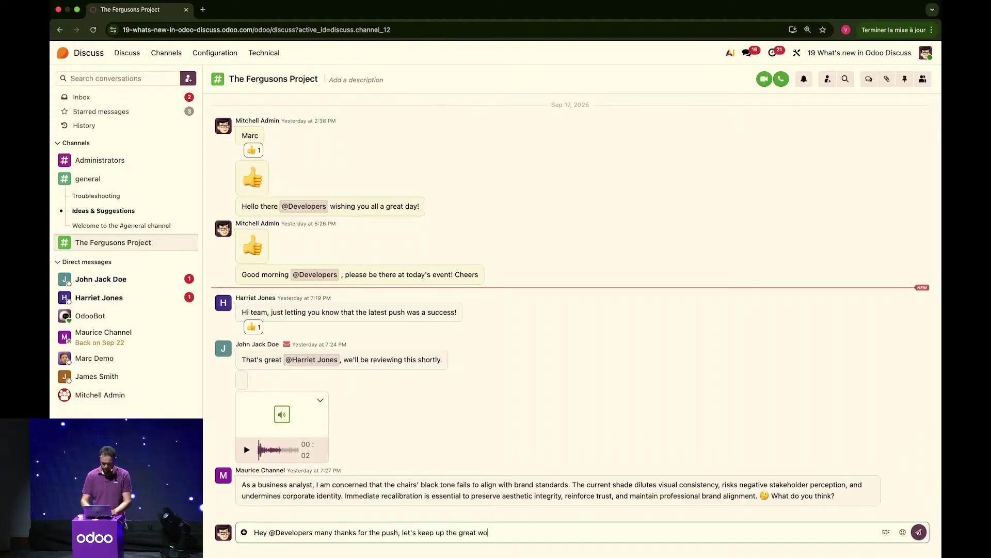
key(Return)
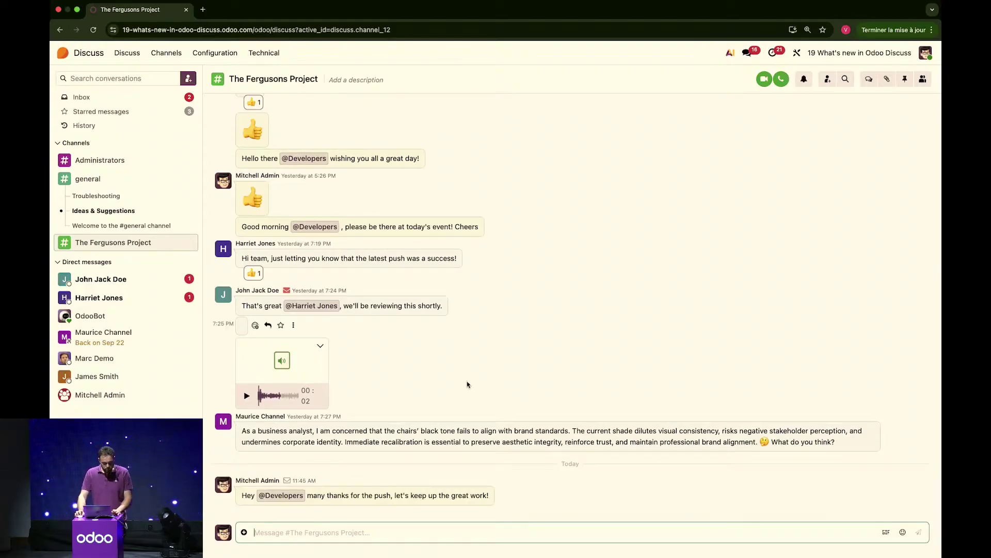
click(221, 54)
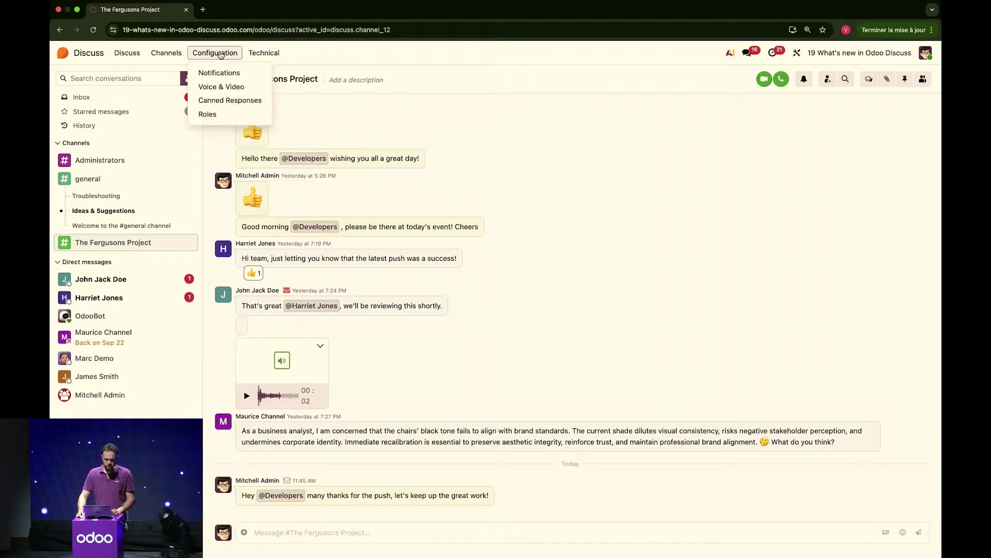
click(211, 114)
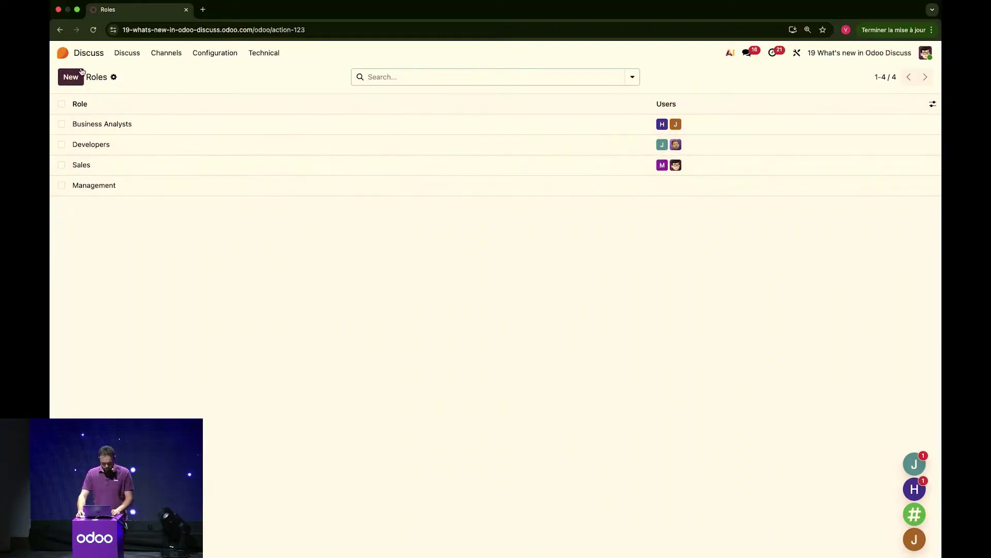
click(126, 53)
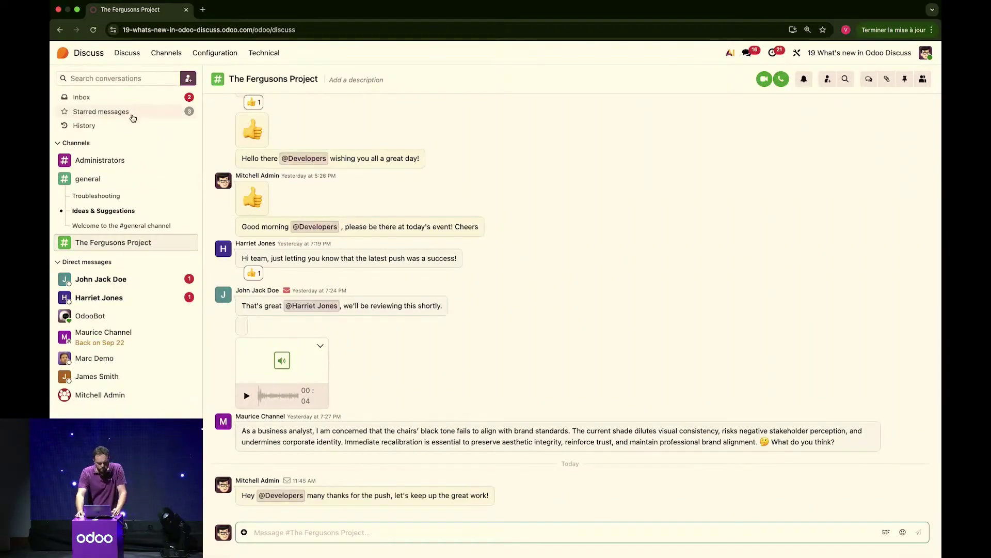
- Open the Black Chairs for managers task from Starred, skim its long description, and return to Discuss
click(130, 114)
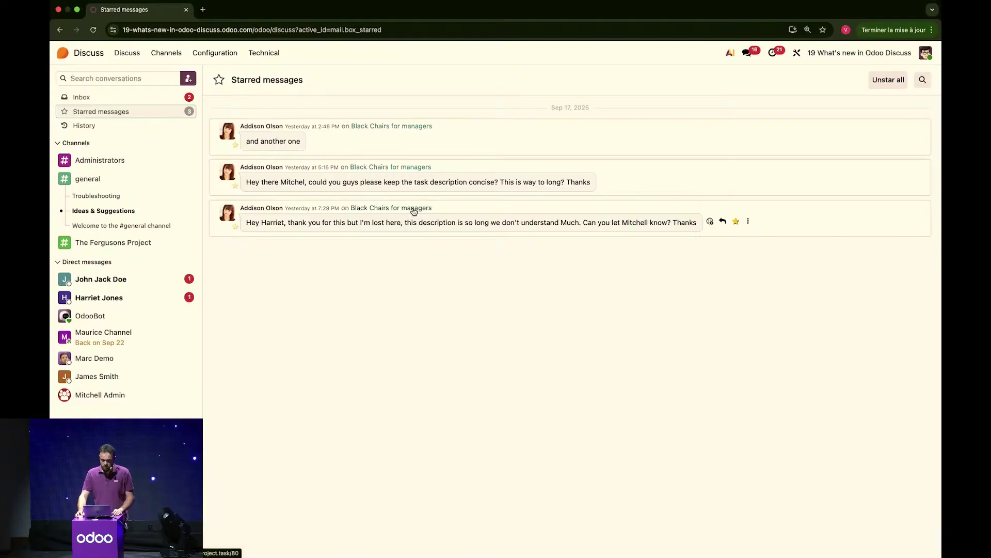
click(414, 208)
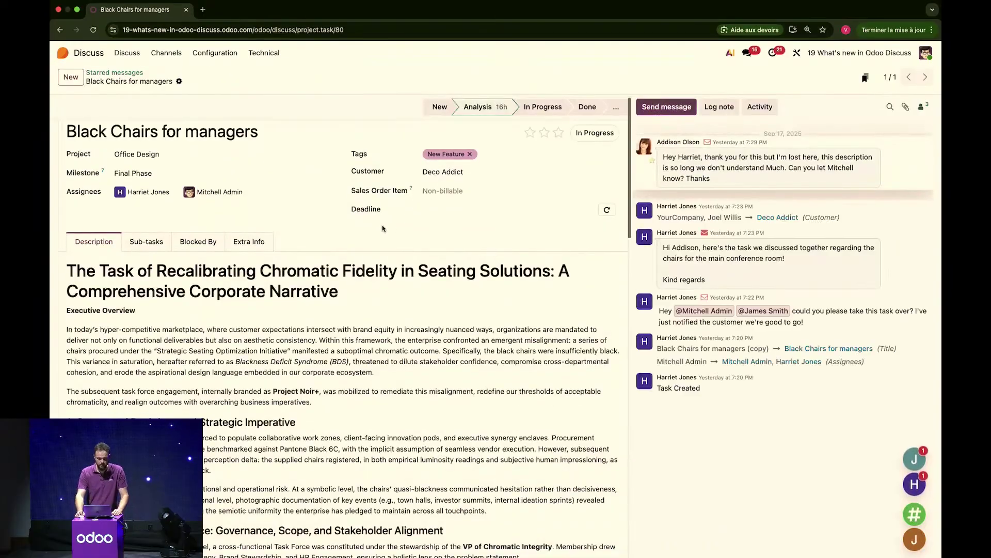
scroll(383, 229, down, 15)
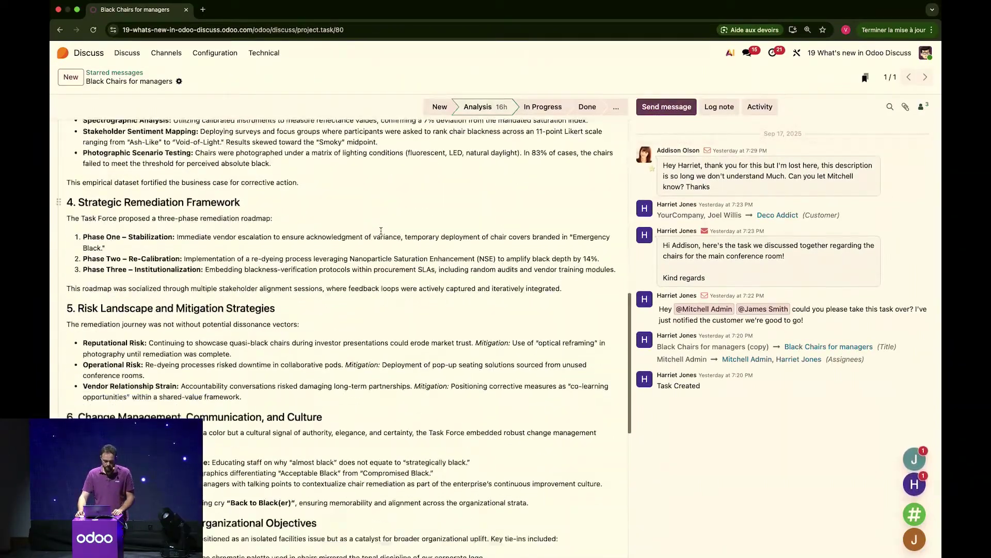
scroll(381, 231, down, 10)
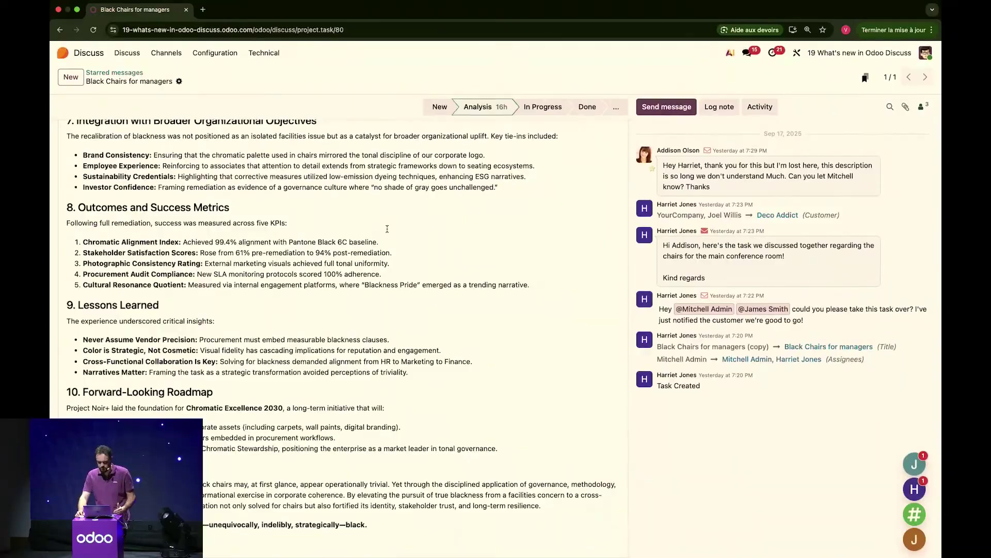
scroll(387, 229, up, 15)
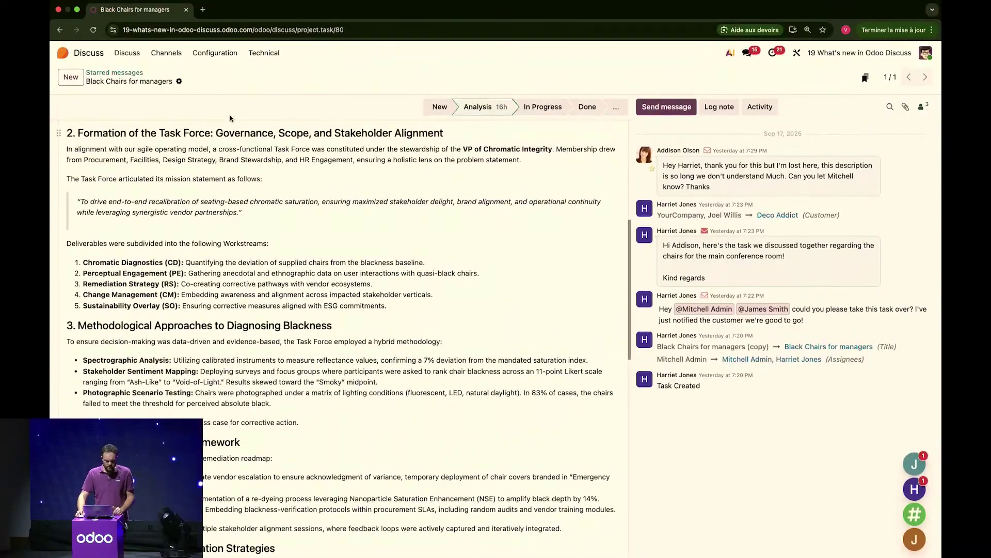
click(63, 53)
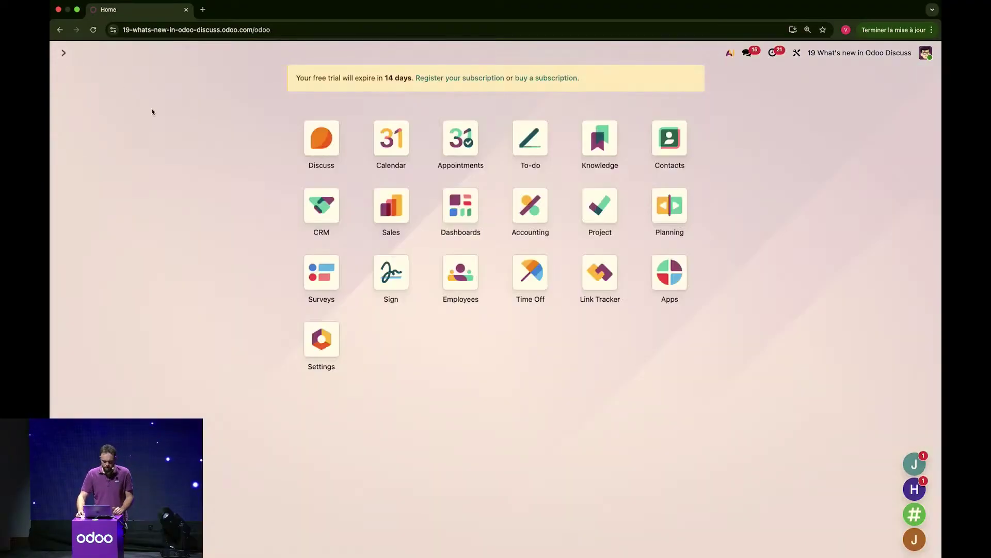
click(321, 138)
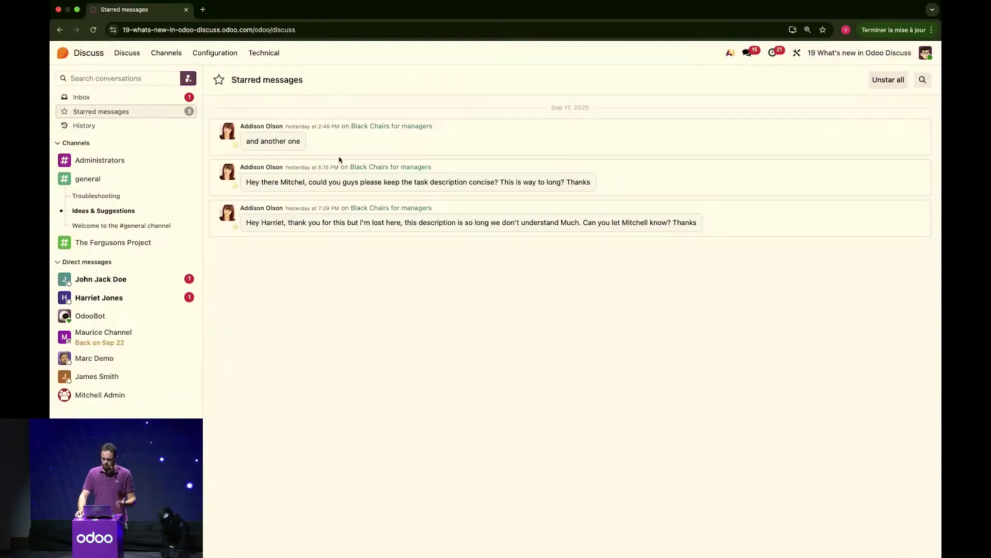
- Start a video call in the colleague's direct chat and share the entire screen
click(105, 379)
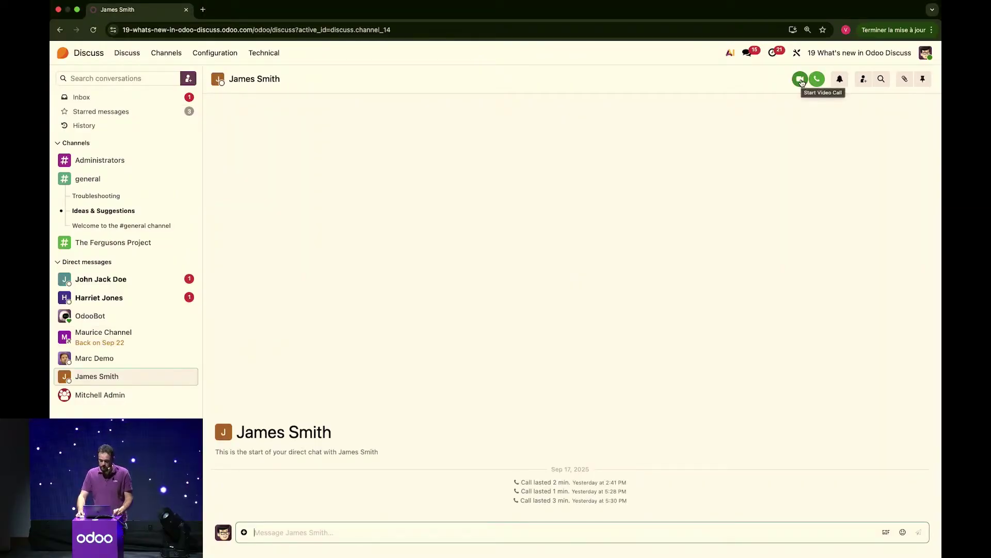
click(802, 80)
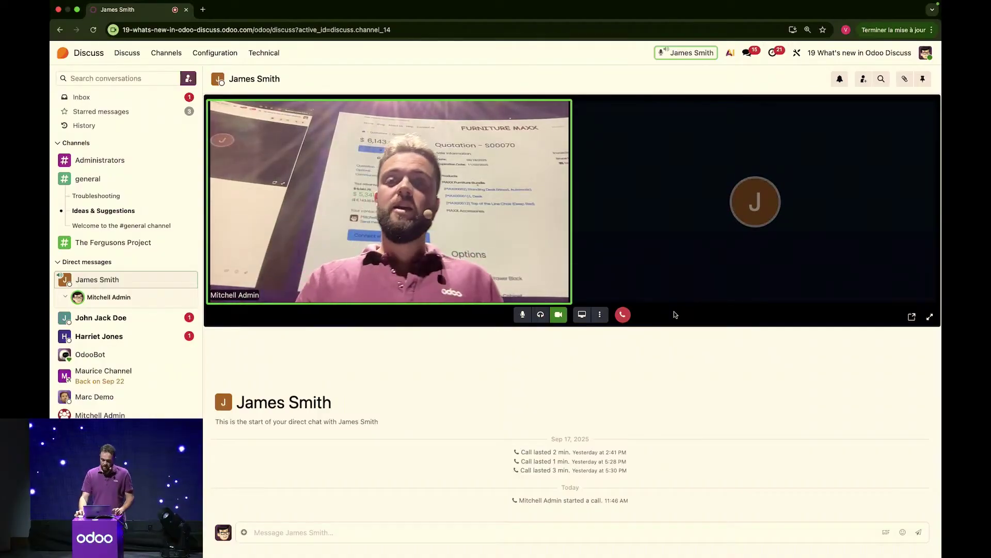
click(583, 314)
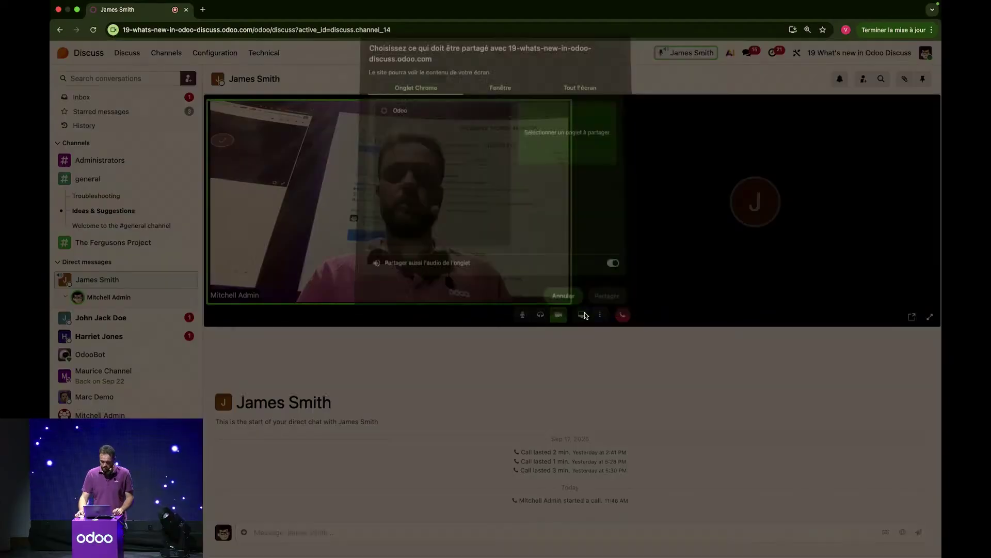
click(585, 95)
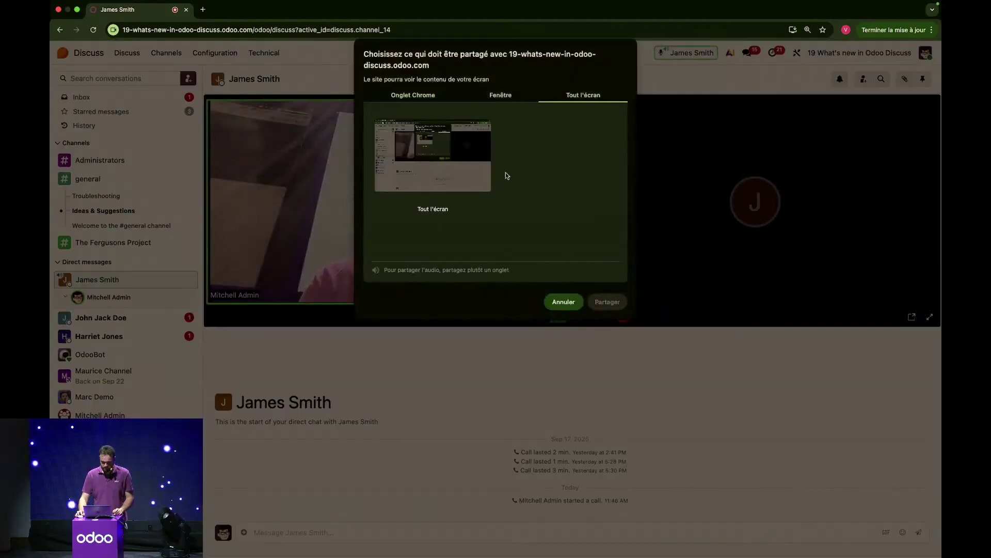
click(454, 170)
click(609, 302)
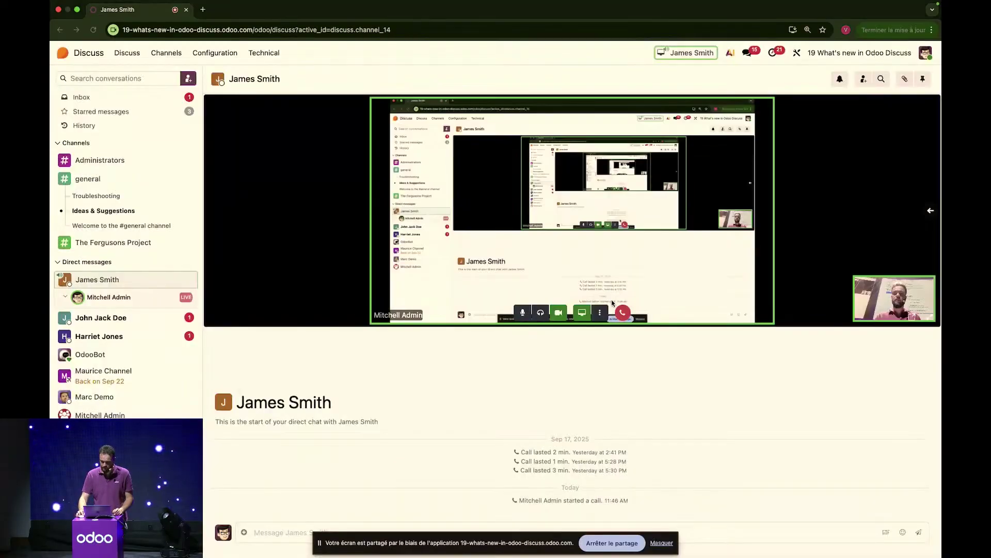
- Pop the call into a picture-in-picture window, enlarge it and move it out of the way
click(910, 318)
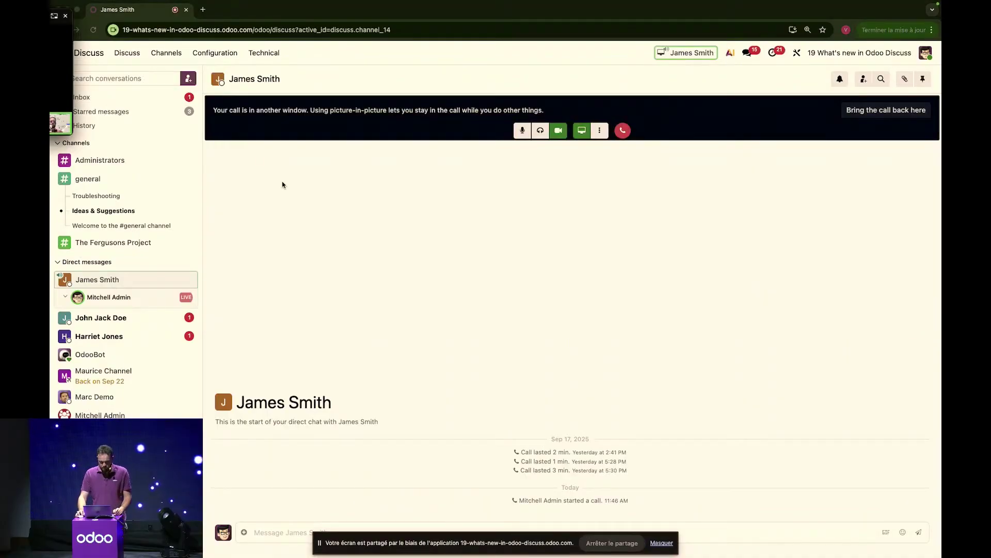
drag(73, 80, 122, 80)
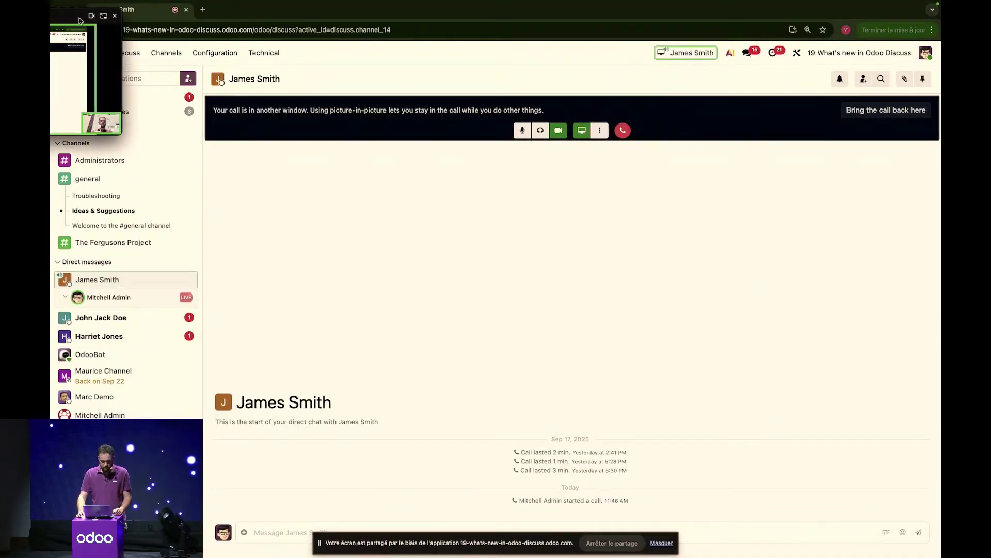
drag(80, 20, 722, 402)
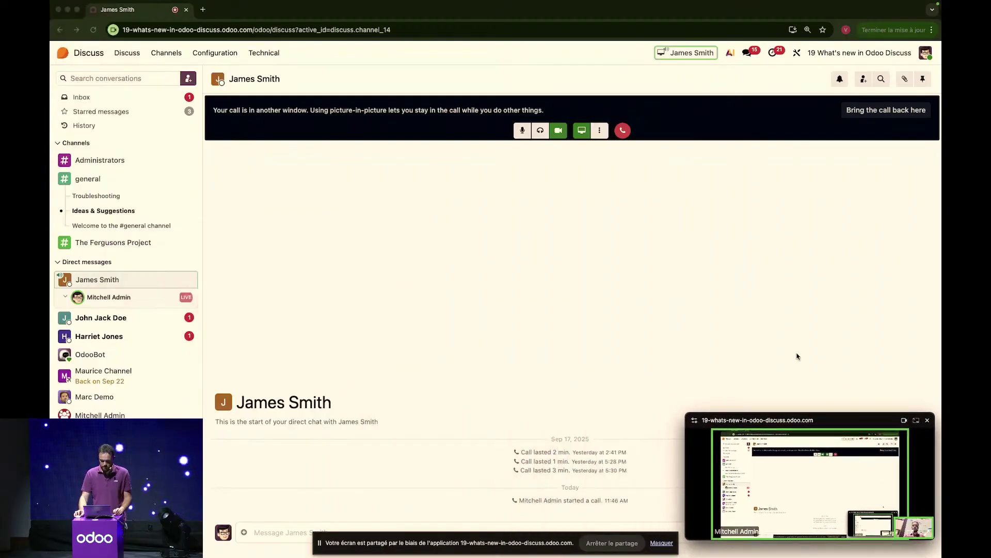
click(95, 57)
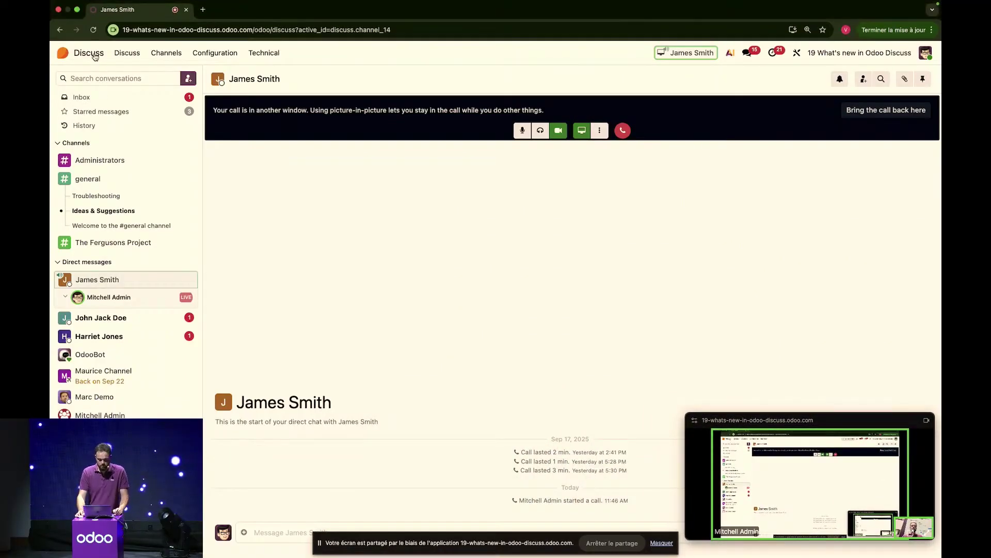
click(95, 57)
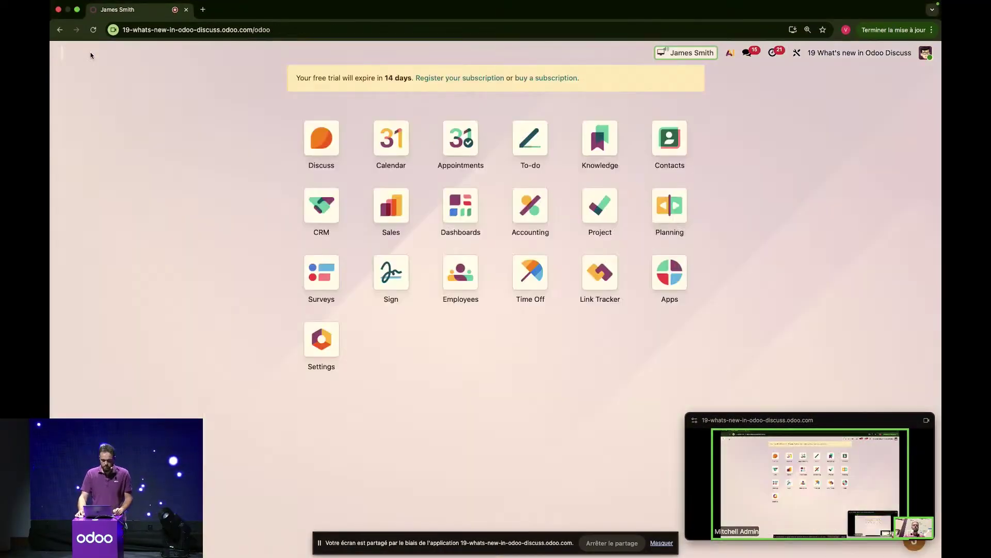
- Open Project > Office Design > Black Chairs for managers and skim the task
click(601, 210)
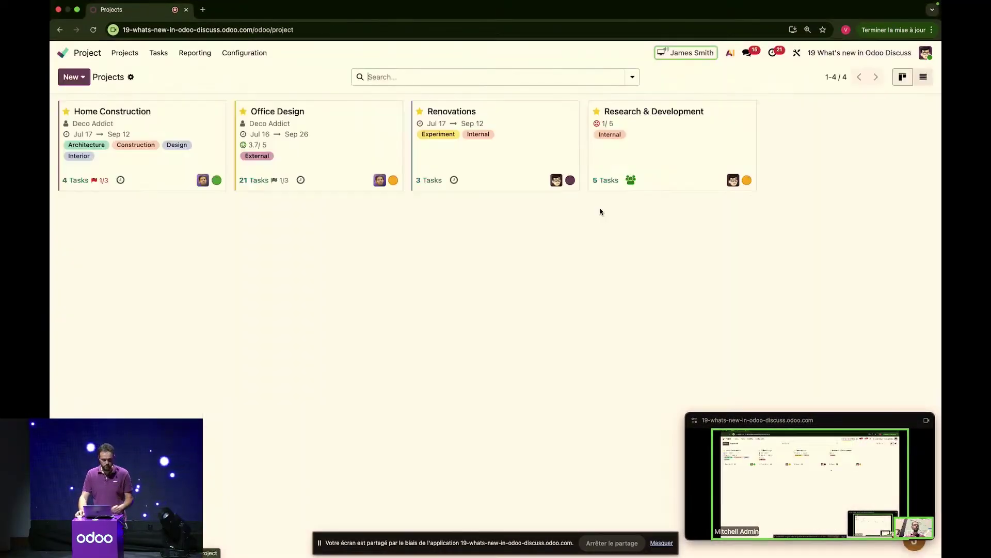
click(328, 133)
click(383, 161)
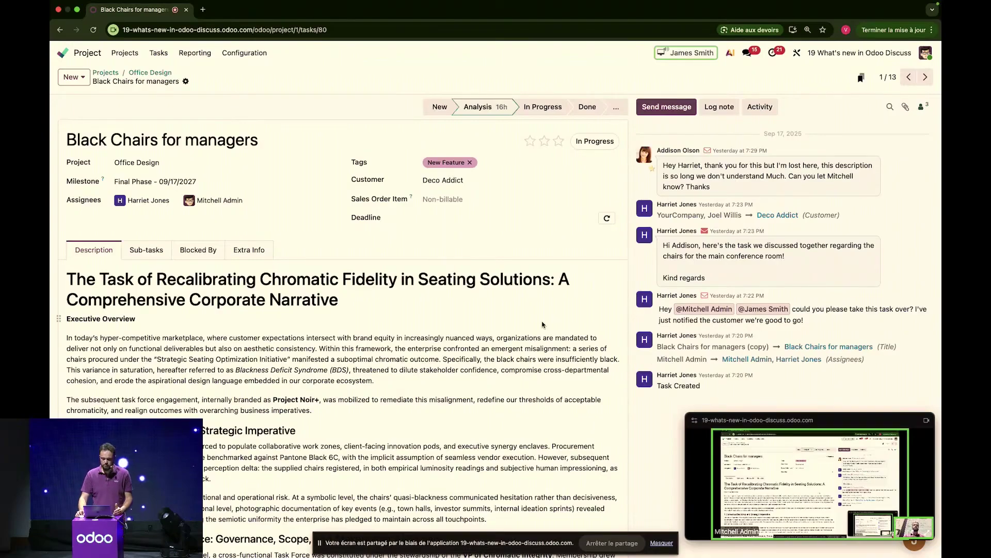
scroll(542, 325, down, 1)
scroll(543, 326, up, 1)
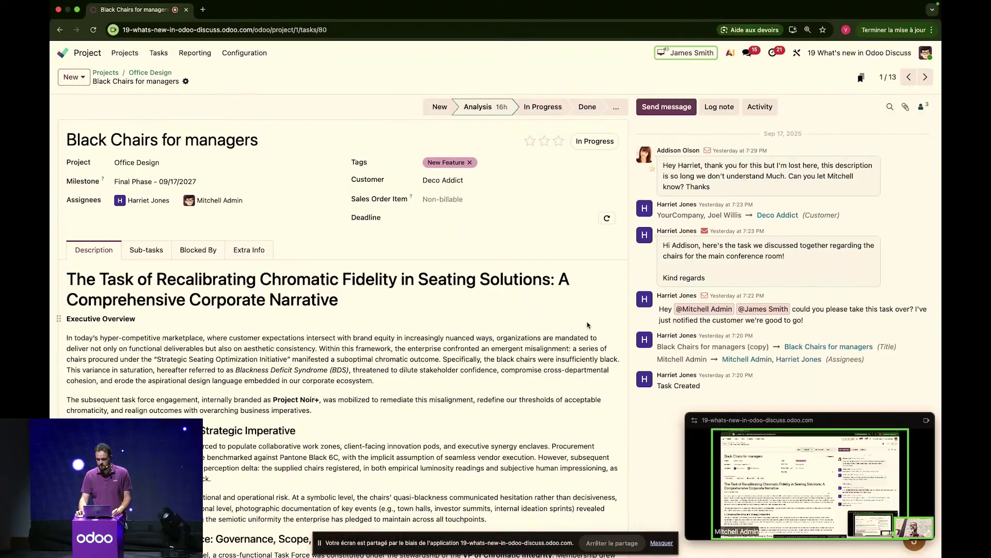
- Start a full-editor log note and fill it with the AI's 'summarize this task' summary
click(721, 107)
click(918, 164)
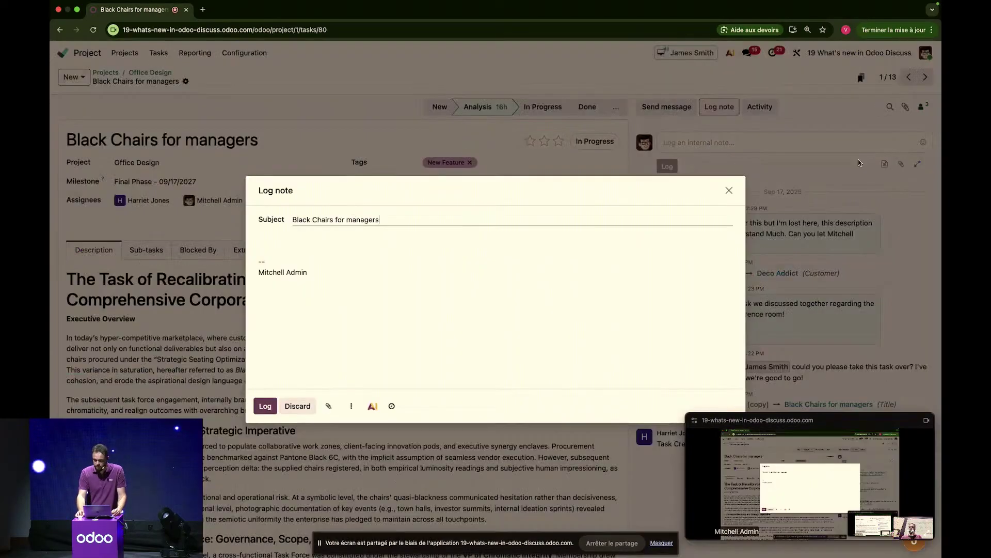
click(373, 406)
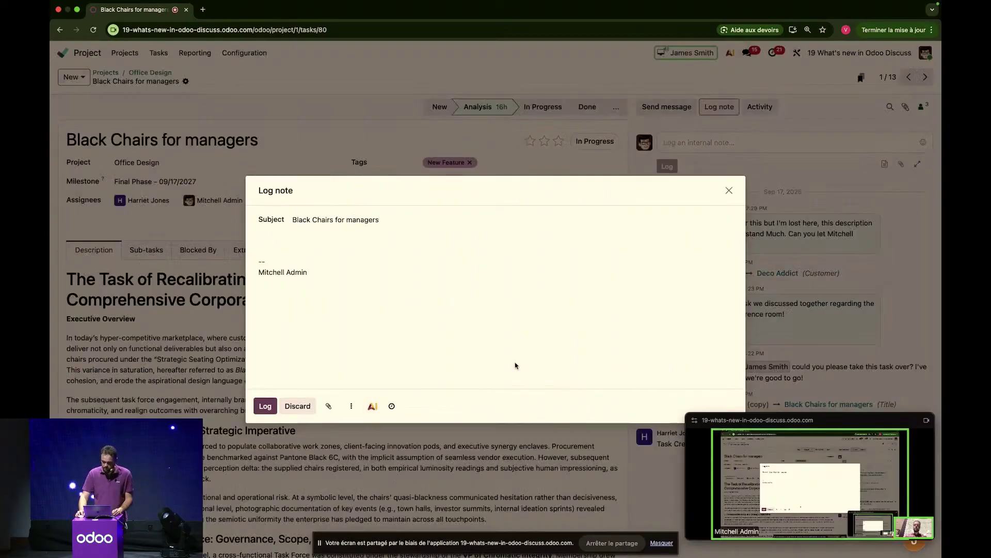
drag(869, 420, 253, 54)
click(749, 539)
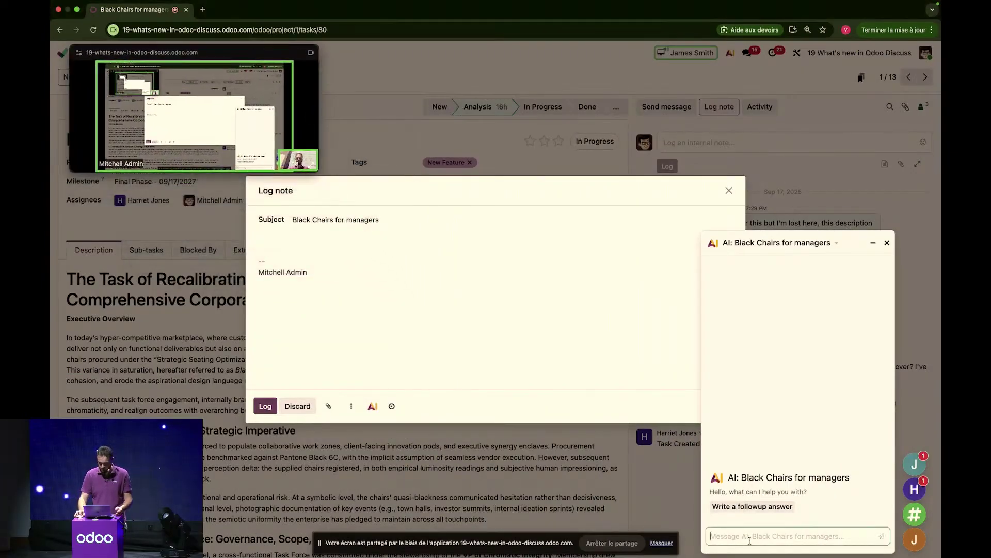
text(summarize this task)
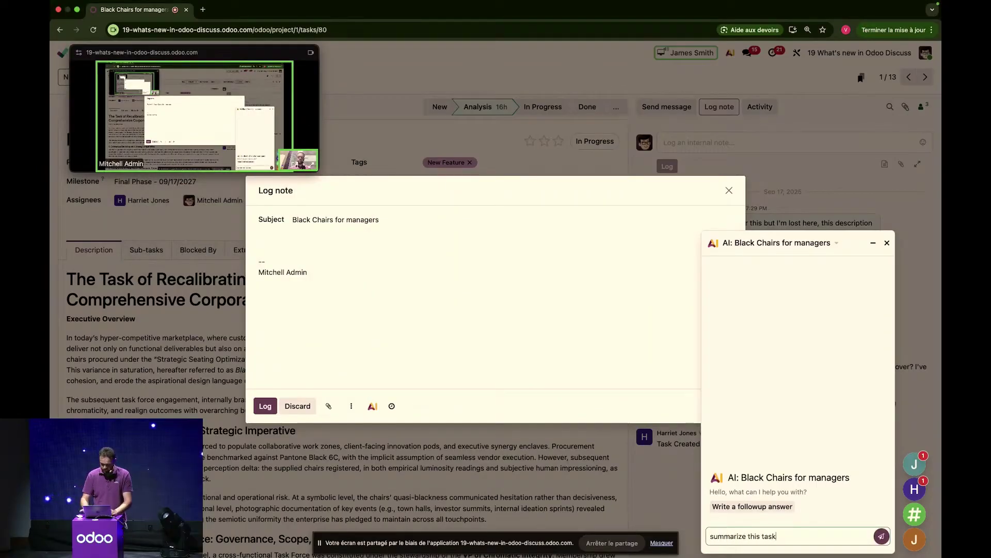
key(Return)
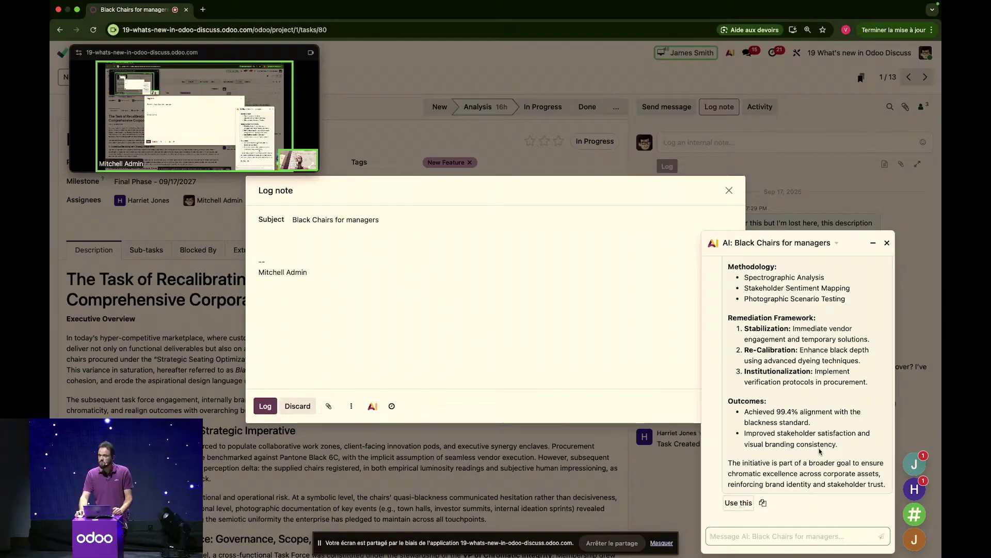
click(739, 501)
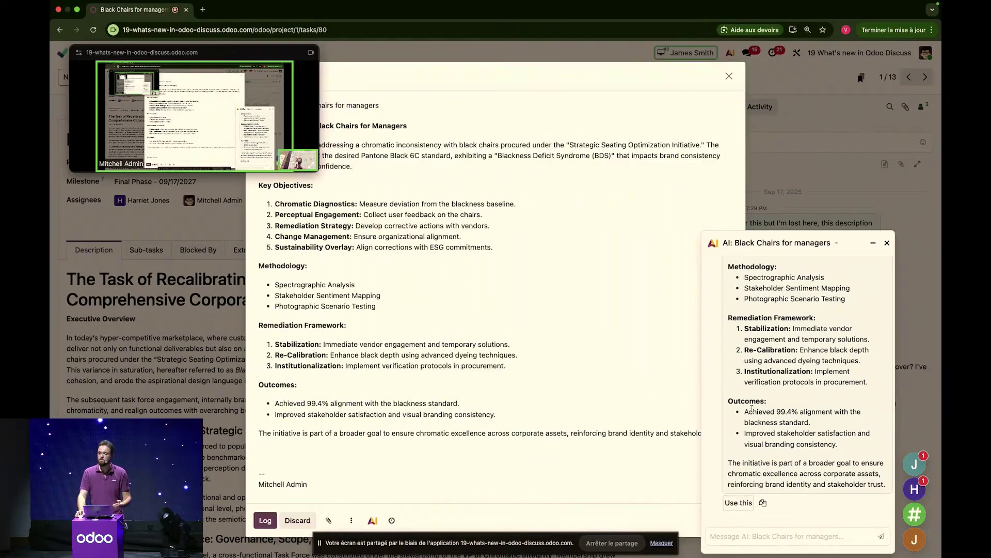
click(285, 453)
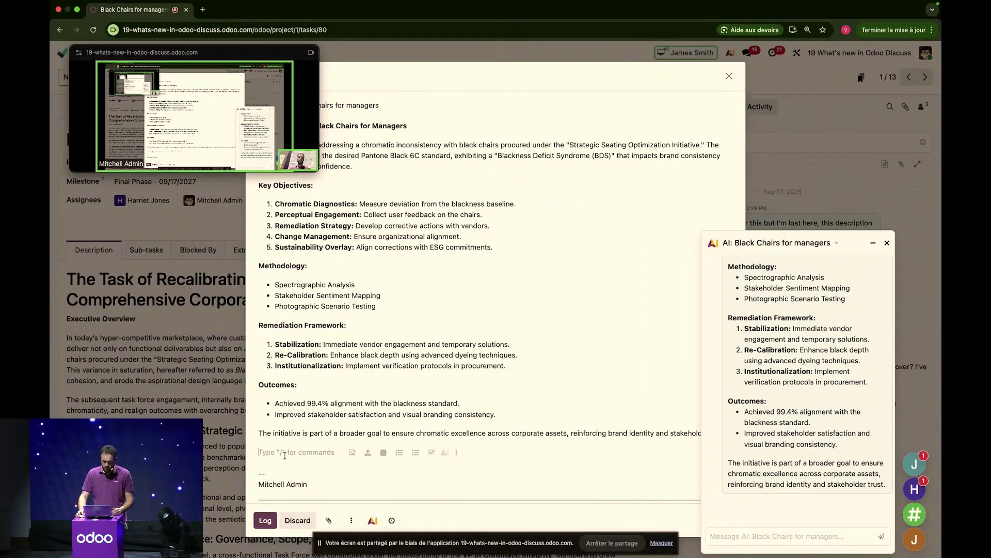
click(873, 243)
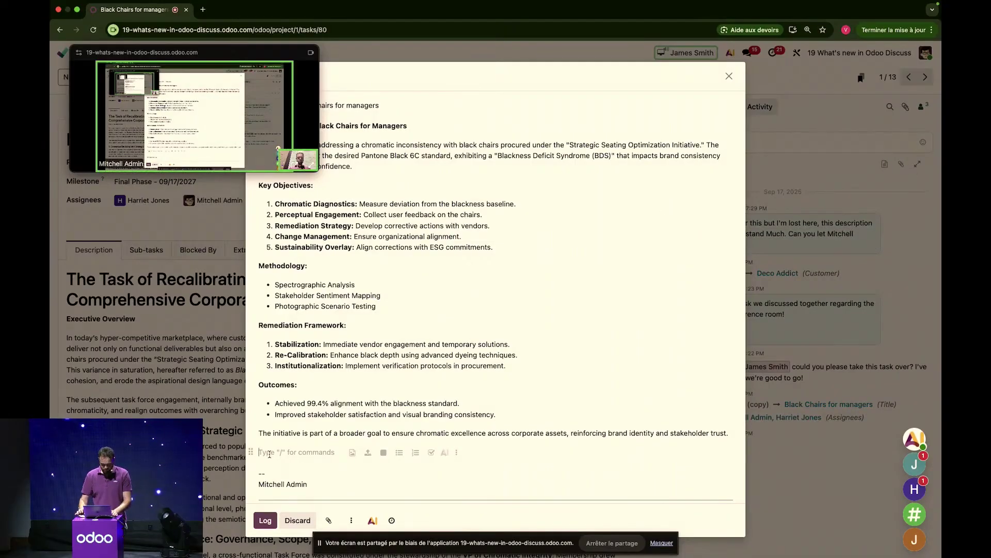
text(@bus)
key(Return)
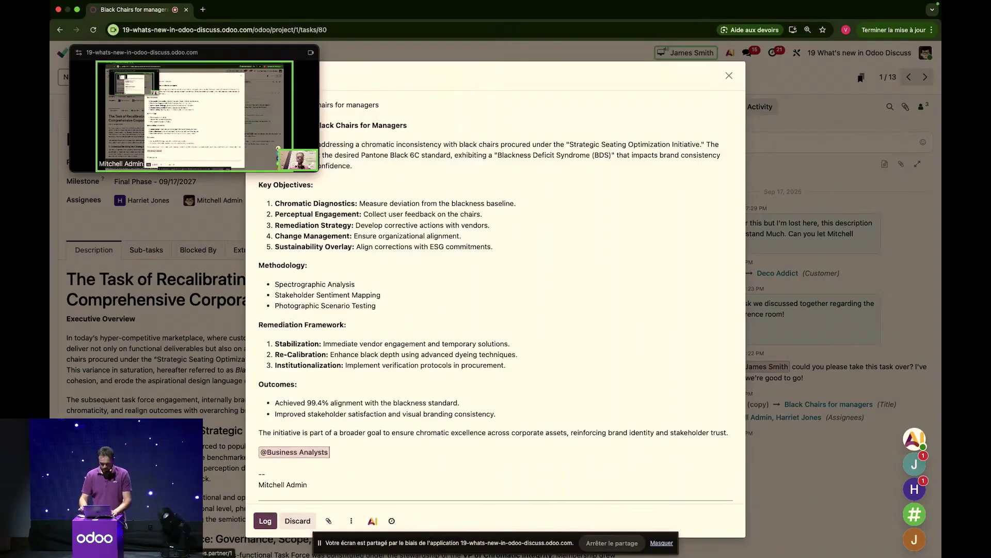
text(please)
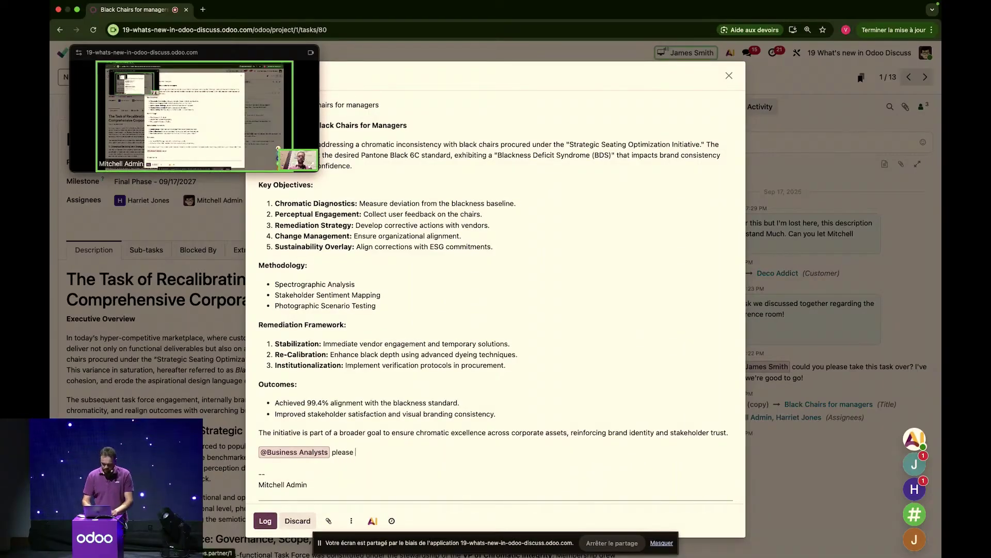
text( keep your)
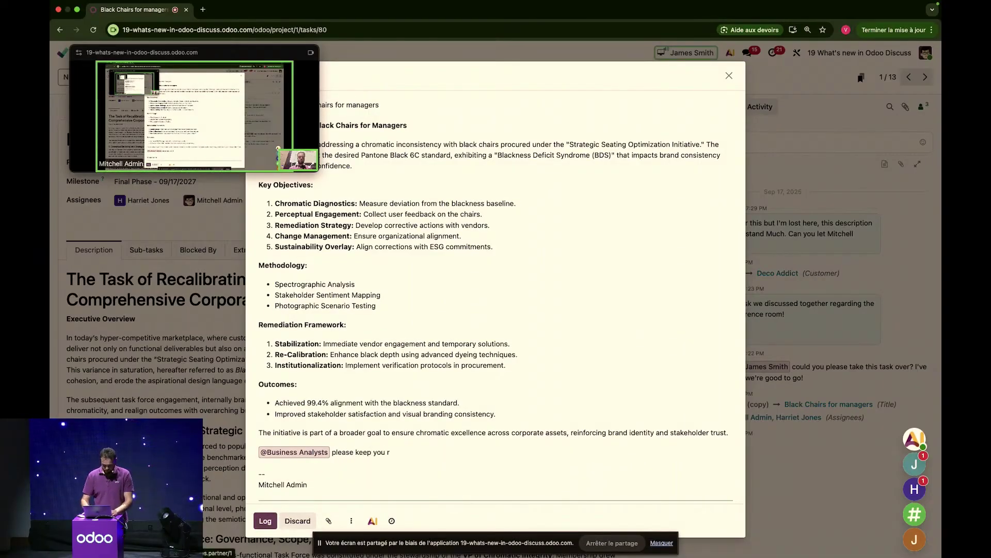
text( desc)
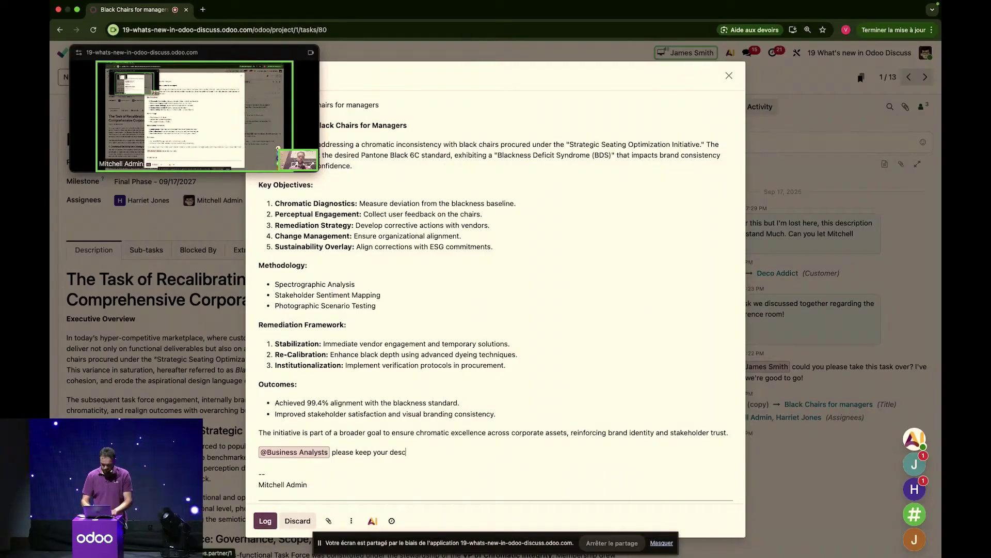
text(riptrion)
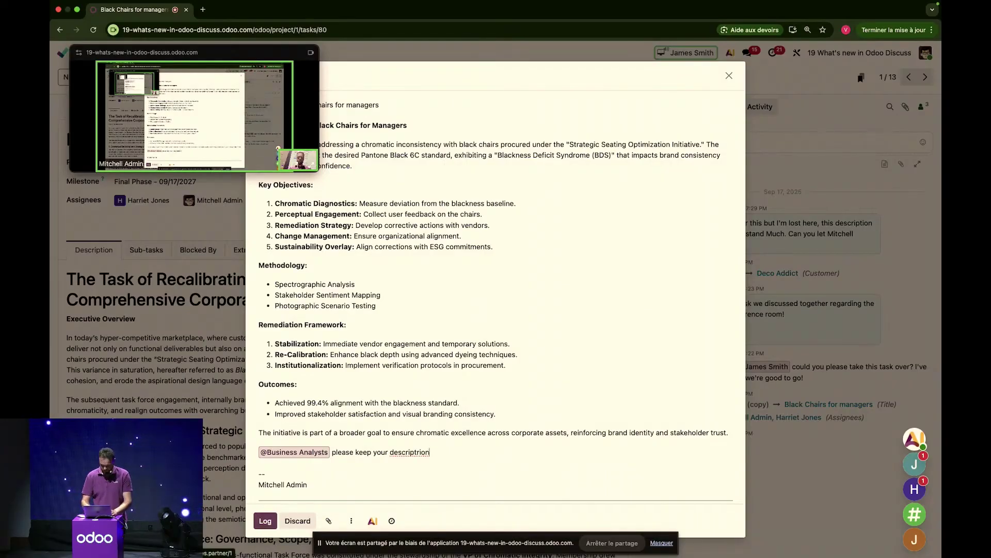
text(s conci)
text(se)
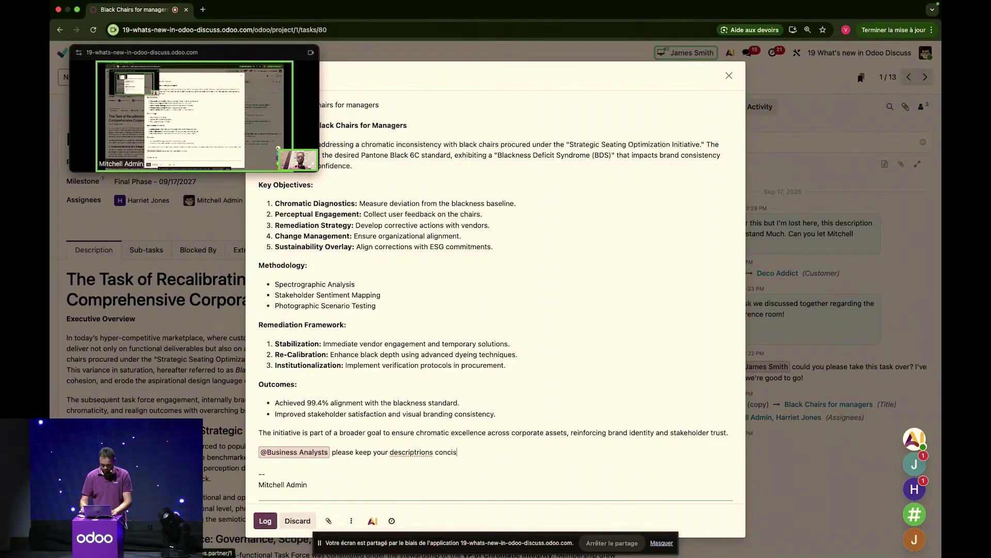
click(264, 521)
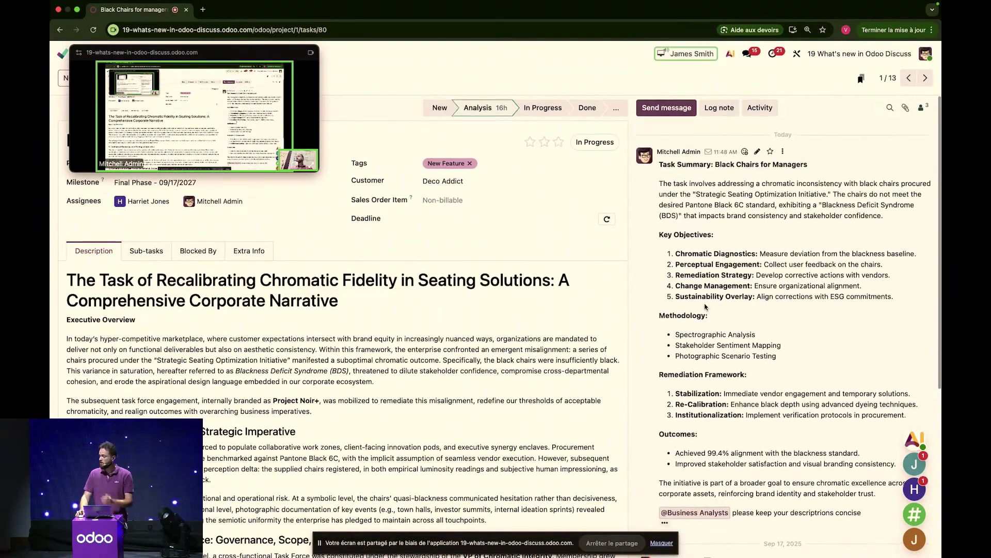
- Open a full email composer and ask the AI assistant for a task summary email
click(691, 111)
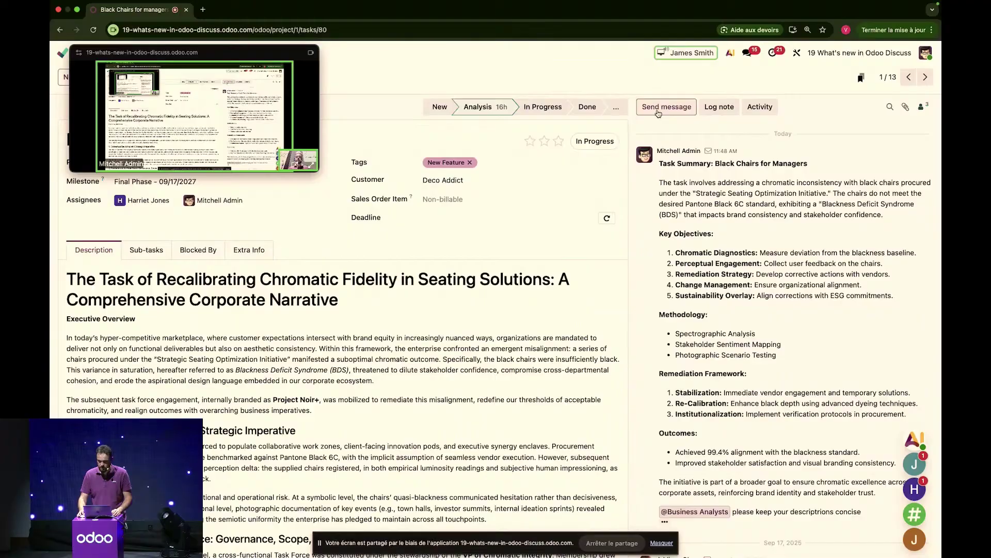
click(917, 168)
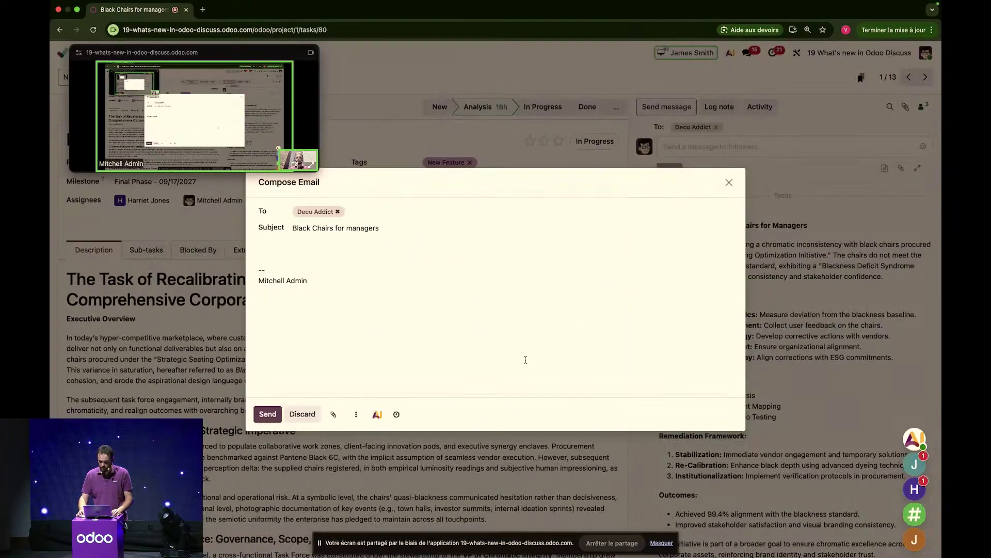
click(379, 414)
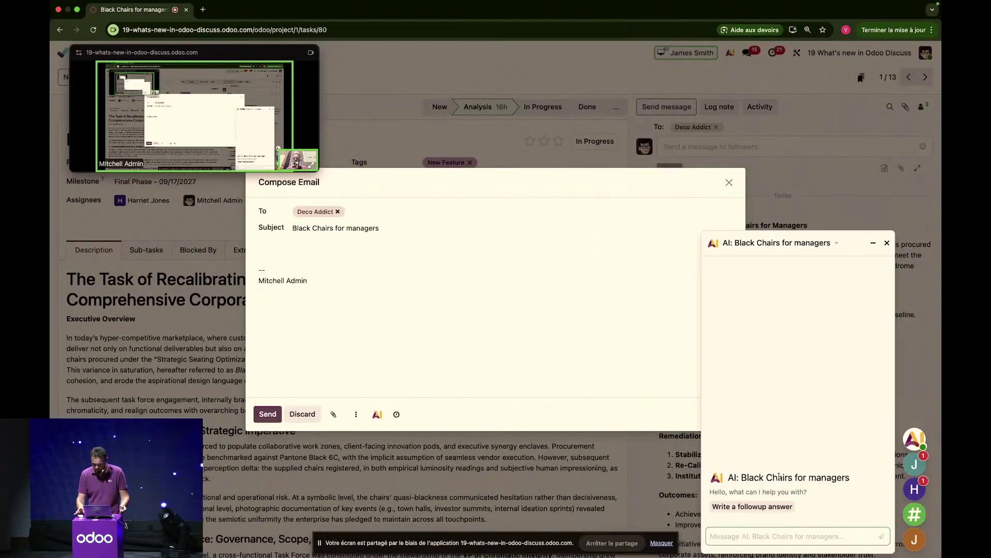
text(w)
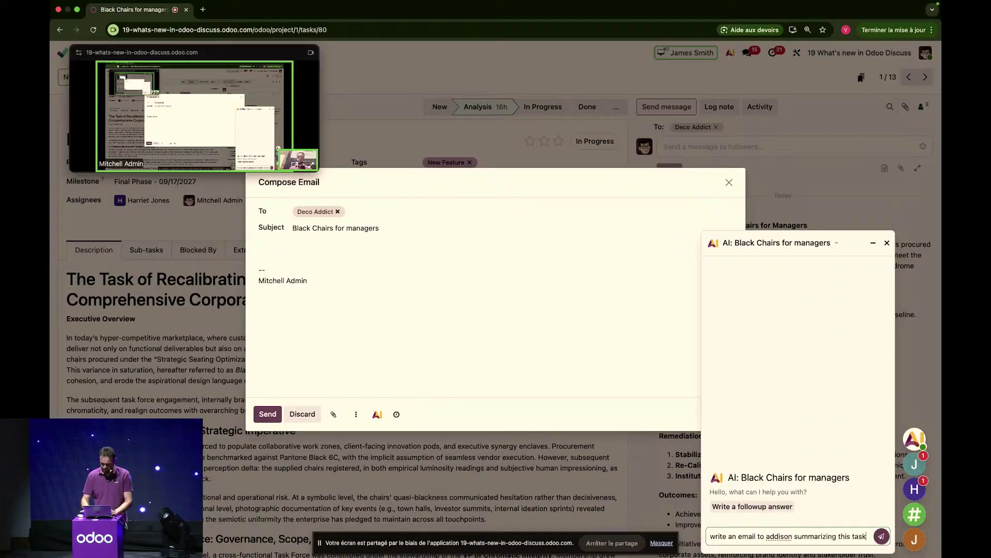
key(Return)
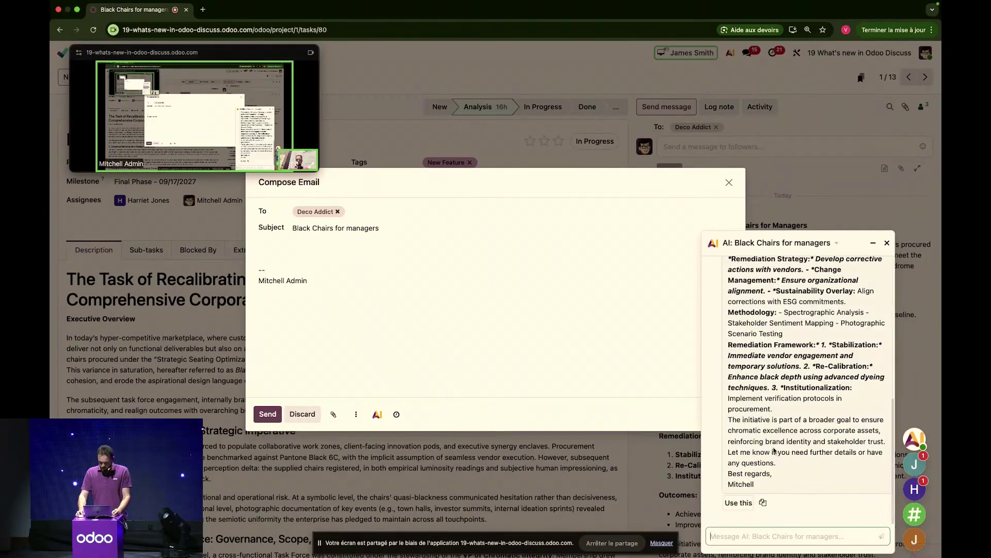
- Insert the AI-drafted summary into the email and send it to the customer
click(737, 503)
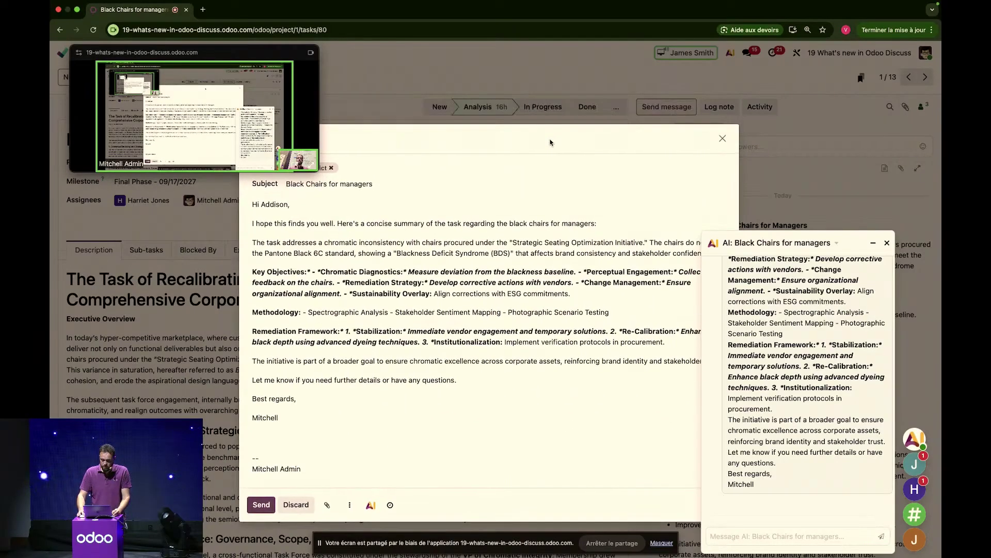
click(873, 242)
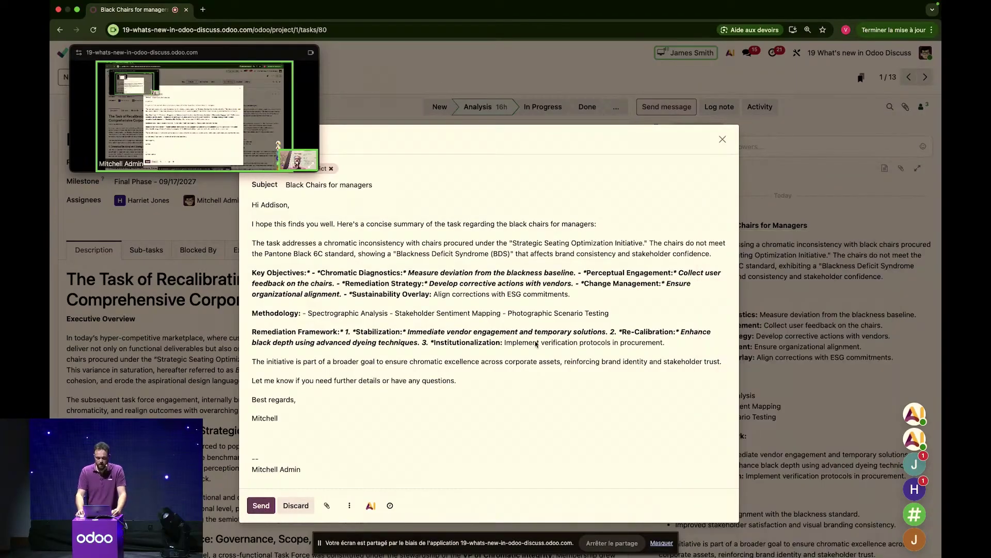
click(258, 507)
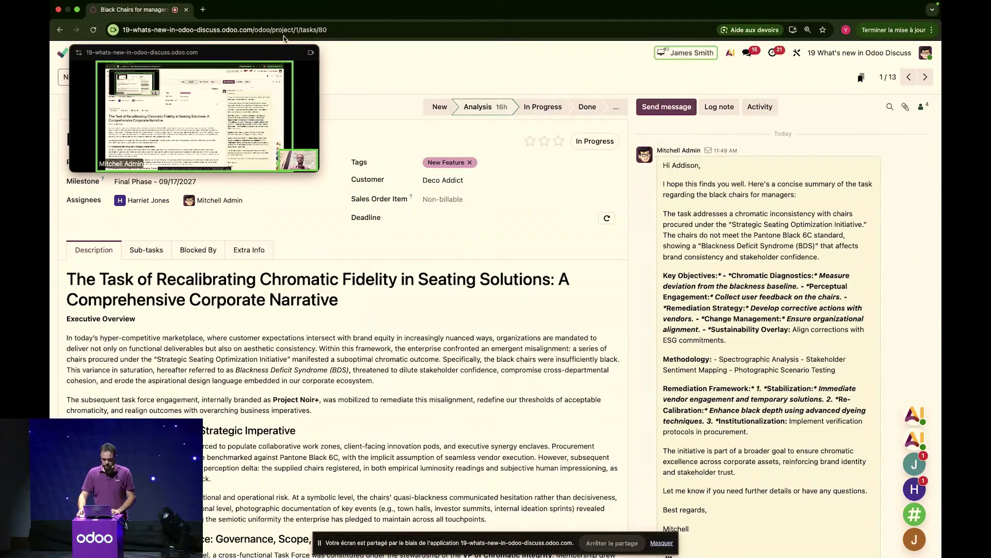
- Hang up the call, return to the Odoo home screen, and switch to the other desktop
mouse_move(236, 146)
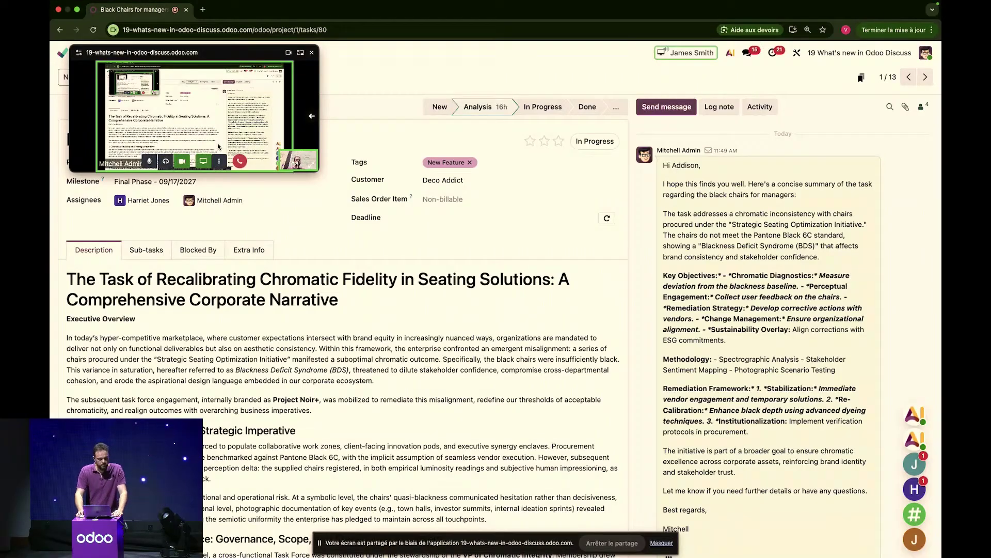
click(239, 162)
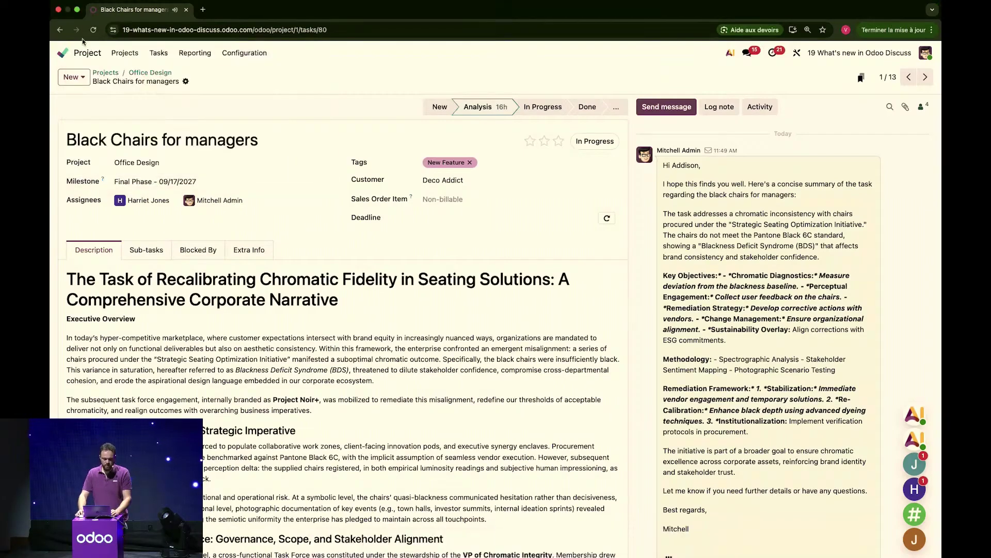
click(66, 51)
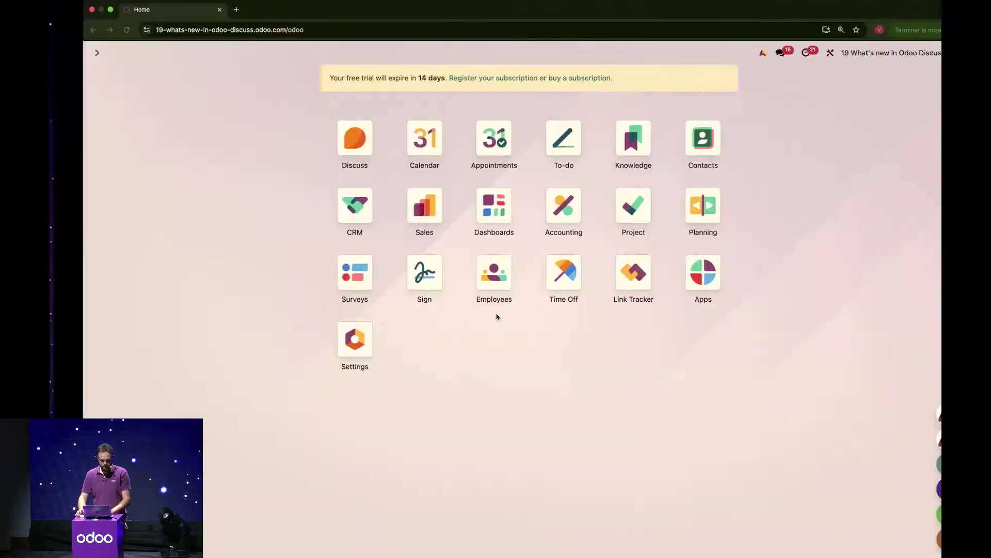
key(ctrl+Right)
key(ctrl+Right)
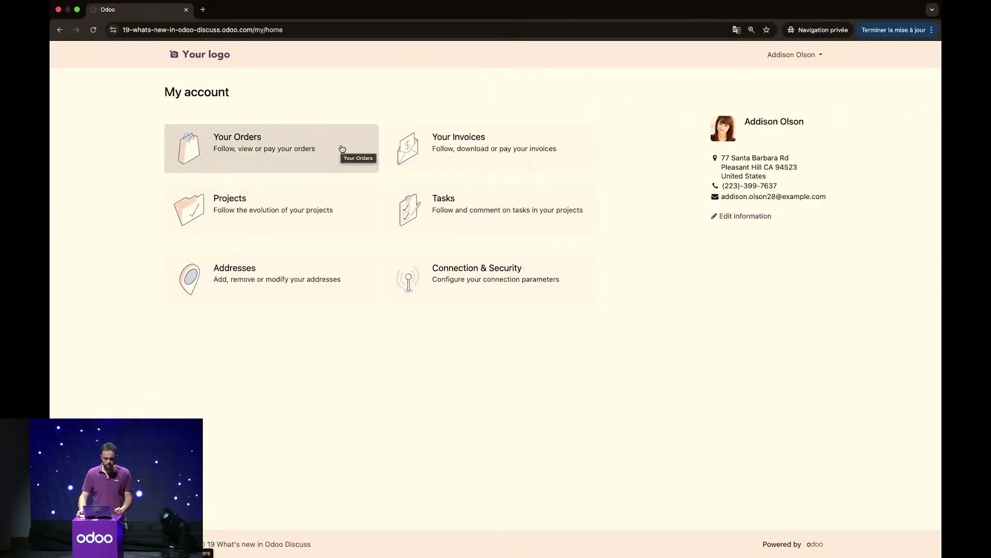
- Open the Black Chairs for managers task under the Office Design project in the portal
click(291, 198)
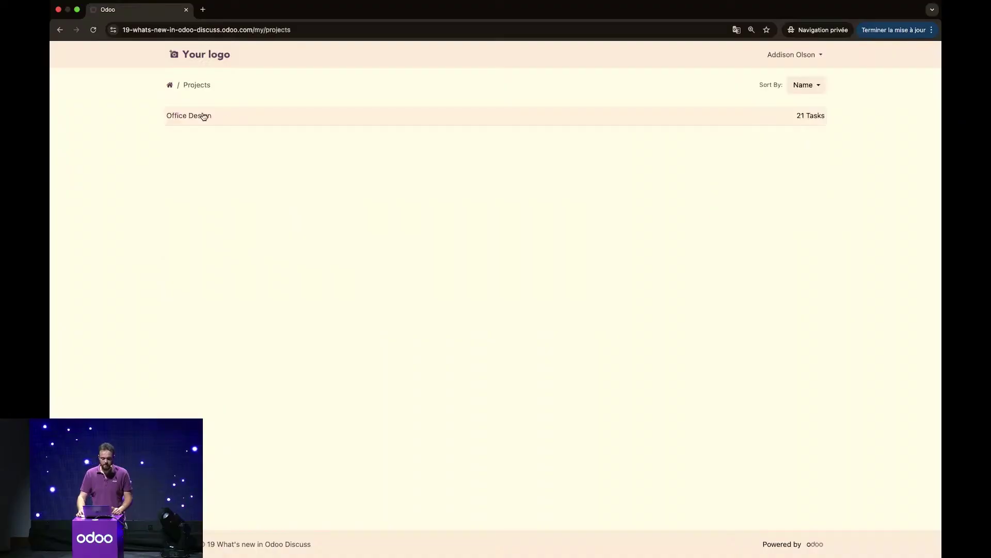
click(193, 120)
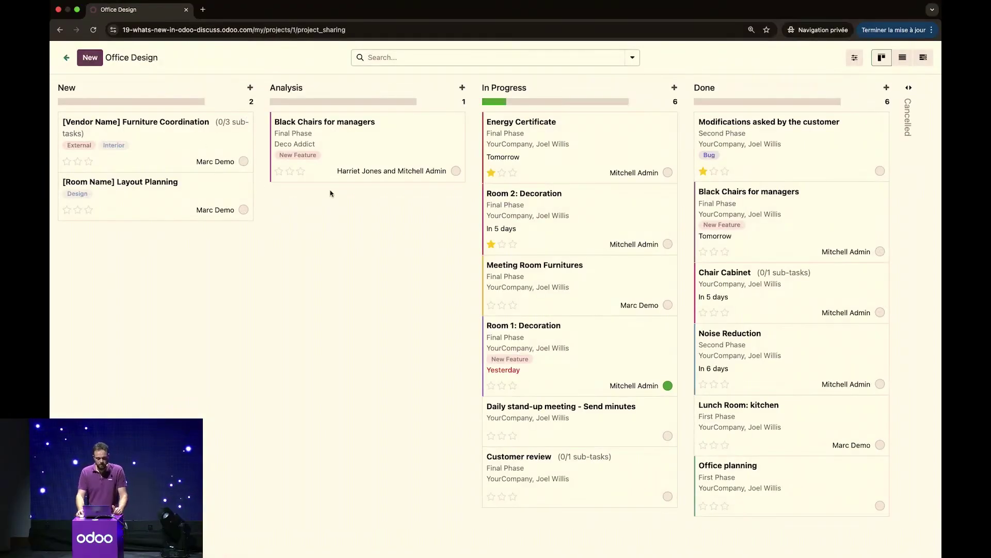
click(390, 141)
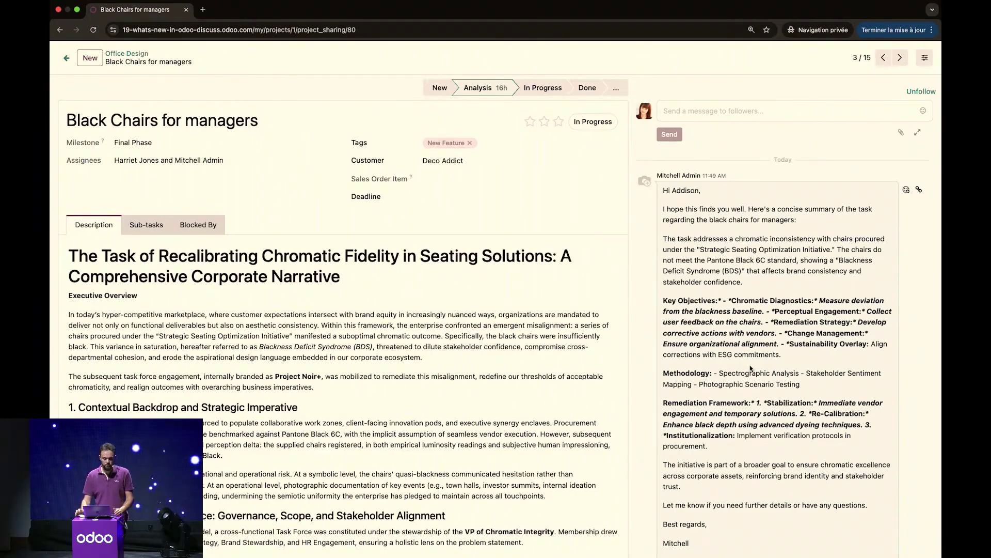
- Post a thank-you message to the assignee in the task's chatter
click(756, 113)
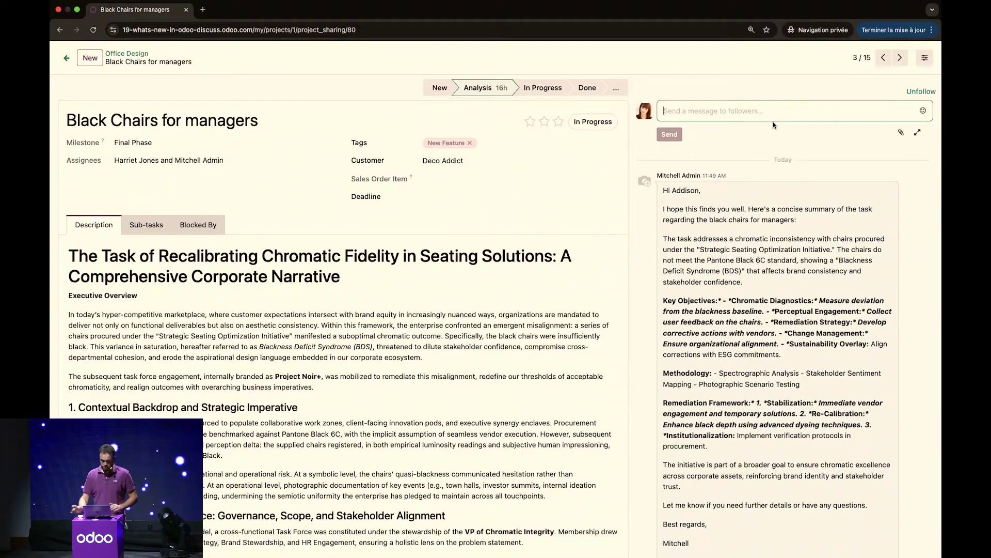
text(Hey Mitchel, m)
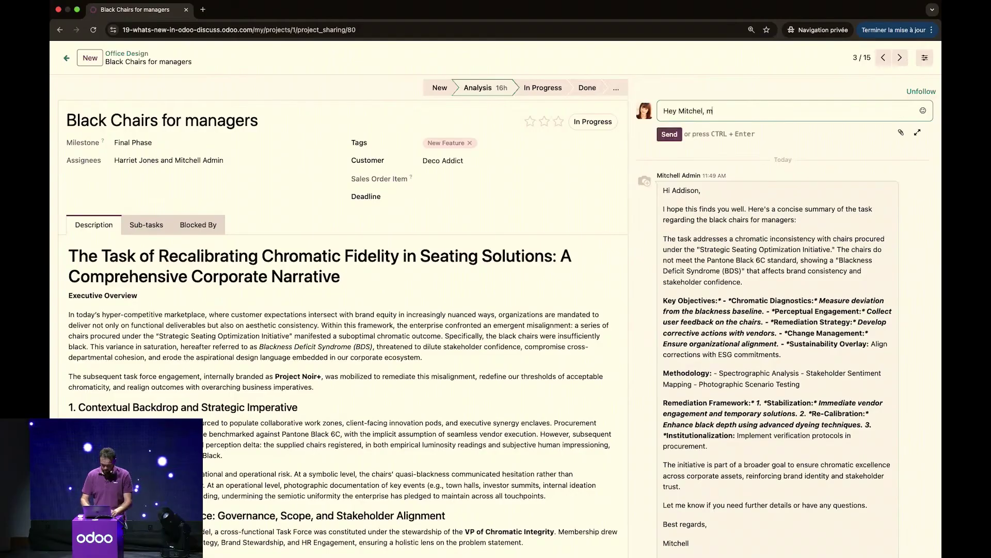
text(any thanks for this!)
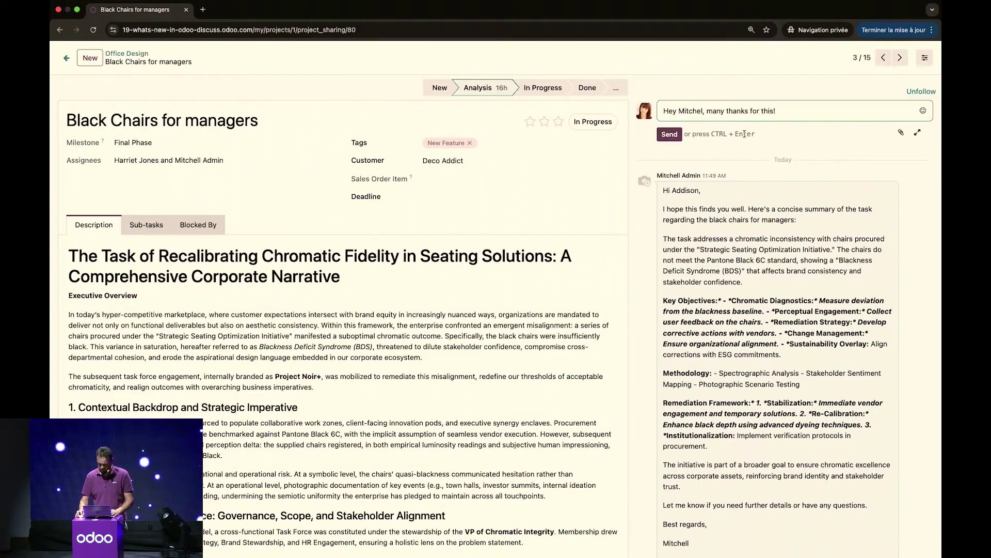
click(667, 135)
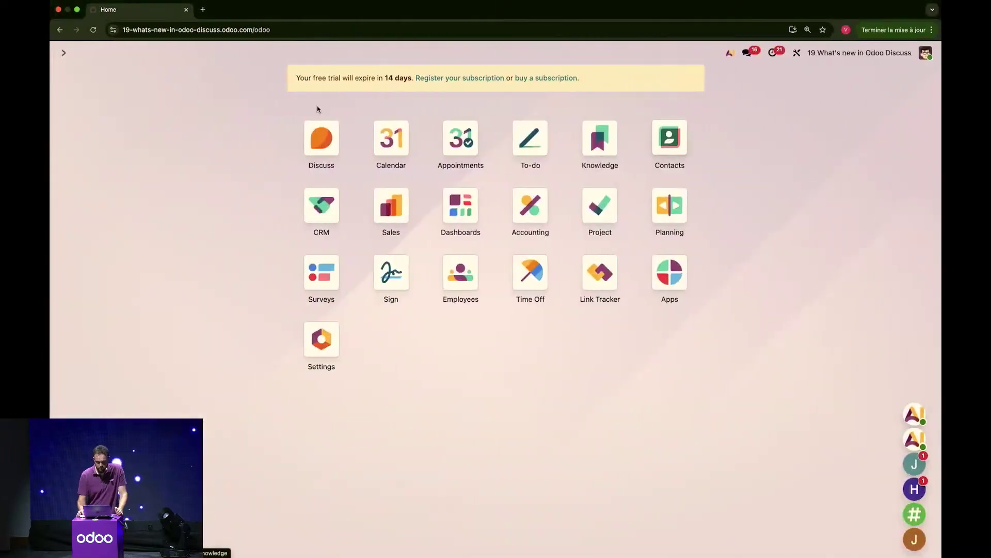
click(334, 140)
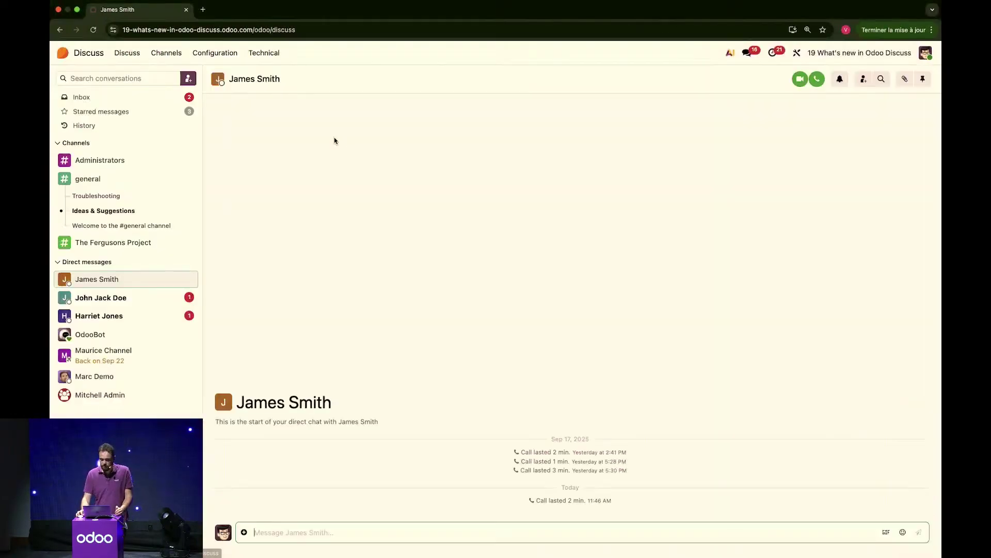
click(90, 96)
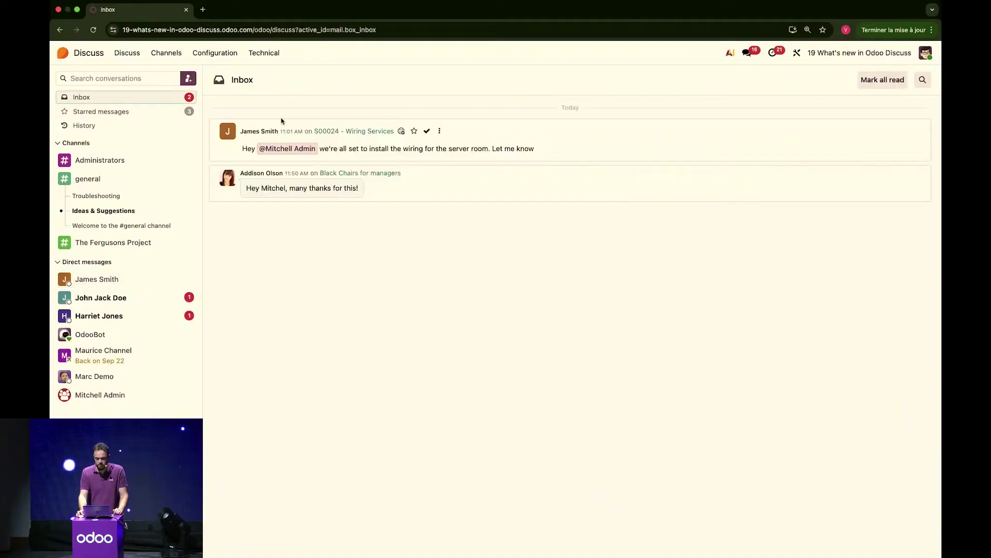
click(749, 56)
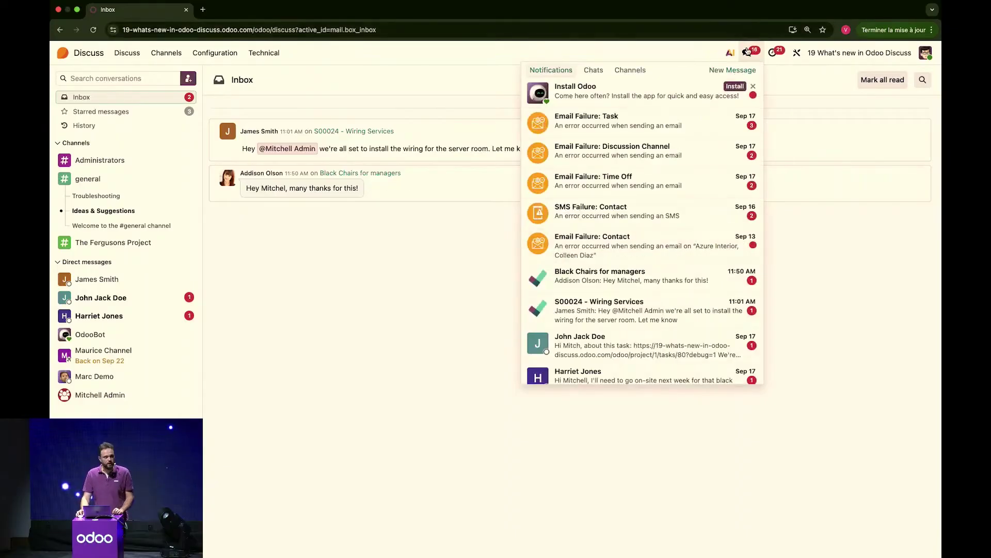
click(747, 52)
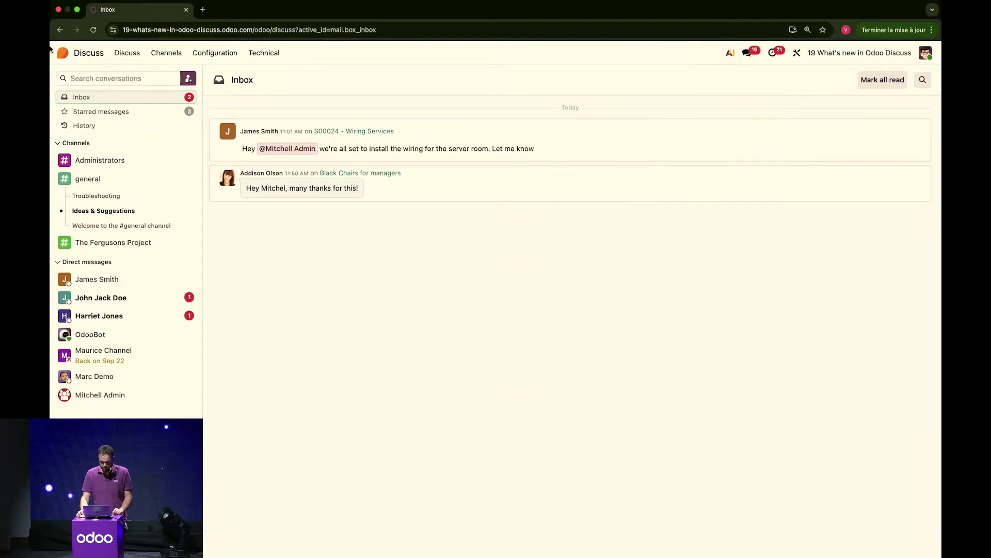
click(70, 58)
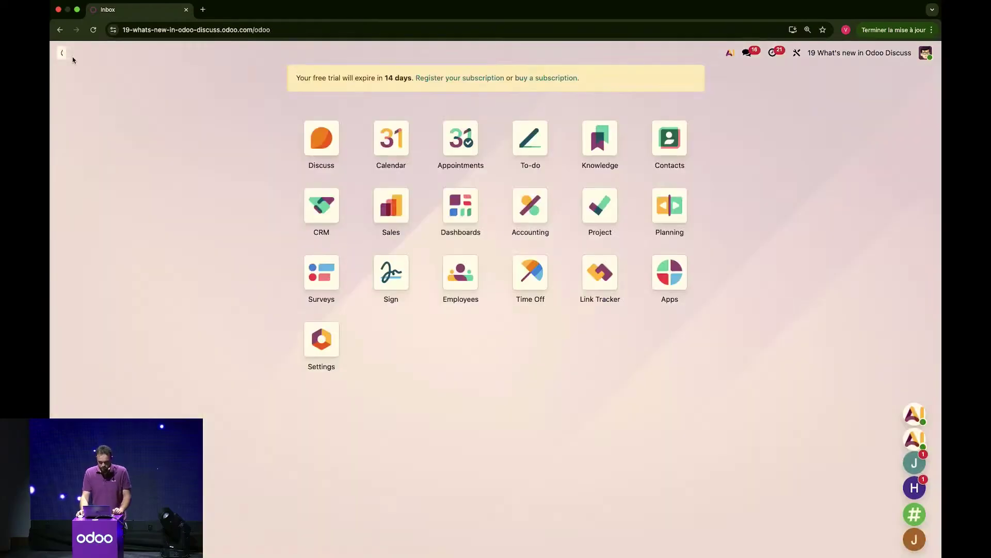
click(328, 211)
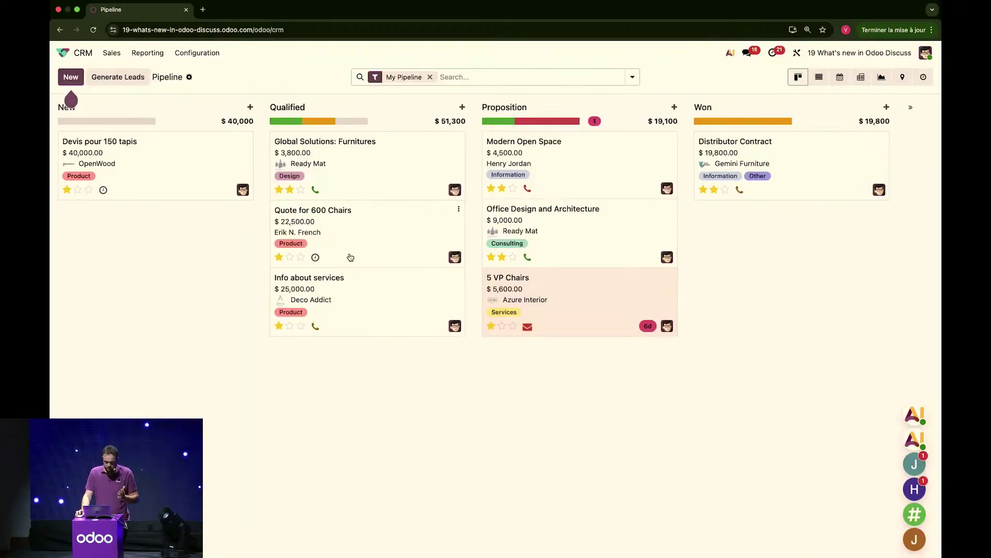
click(430, 77)
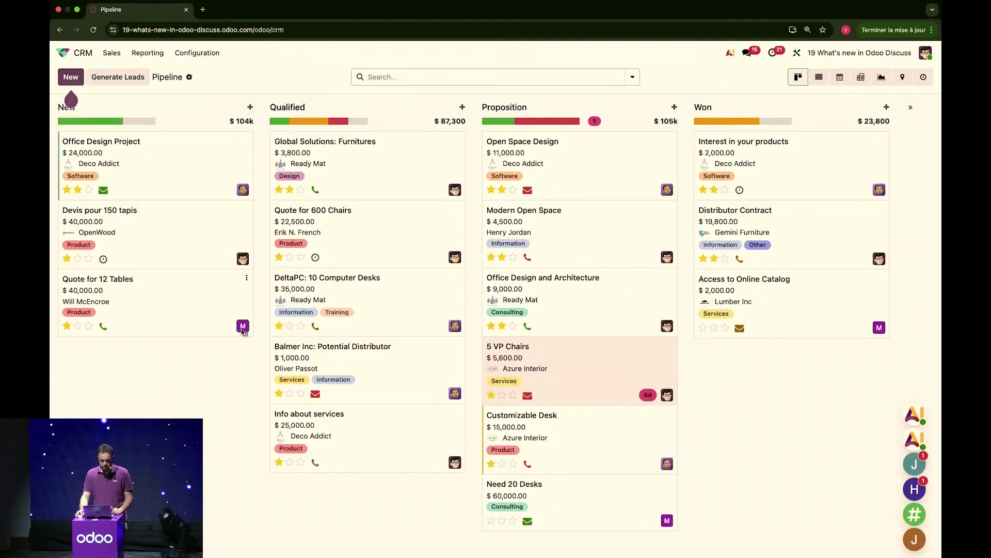
click(243, 326)
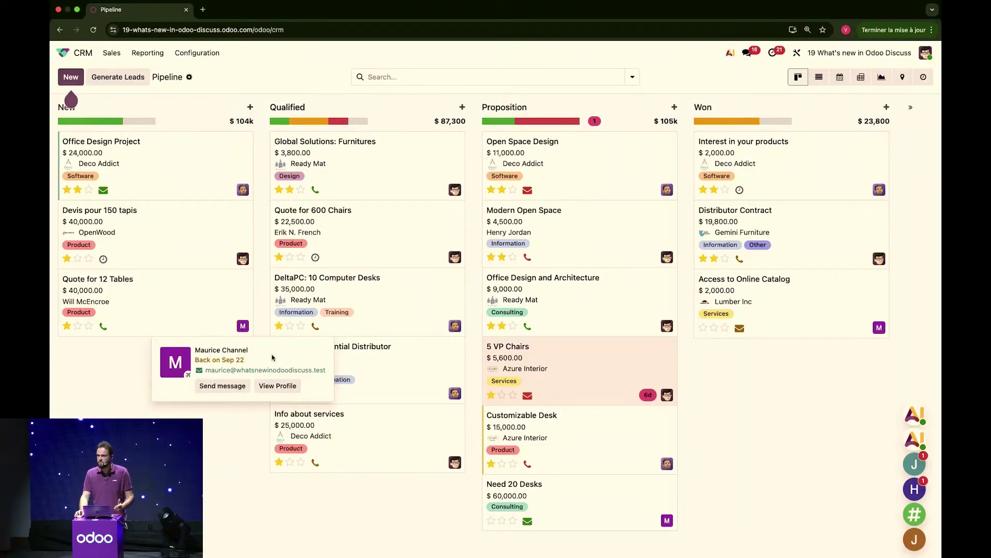
click(220, 416)
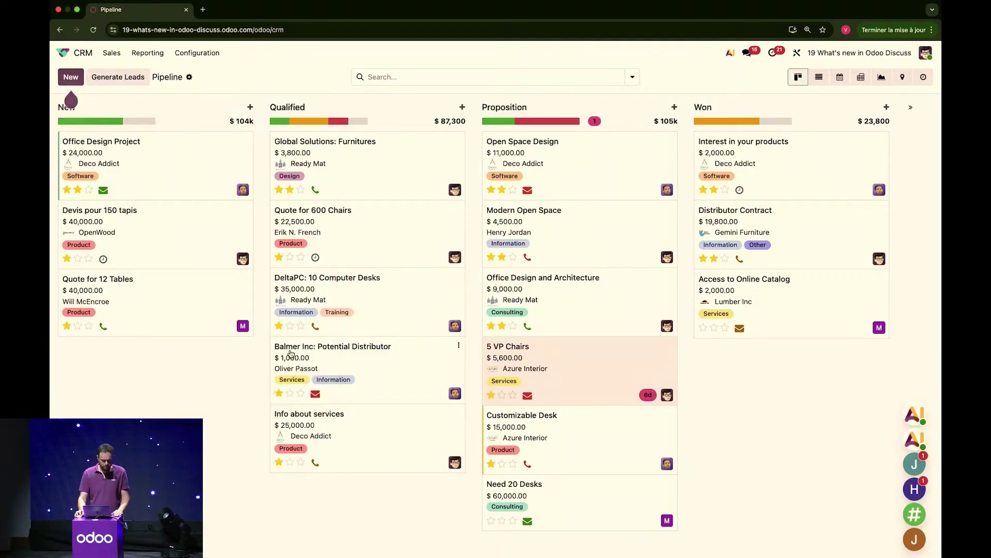
click(248, 189)
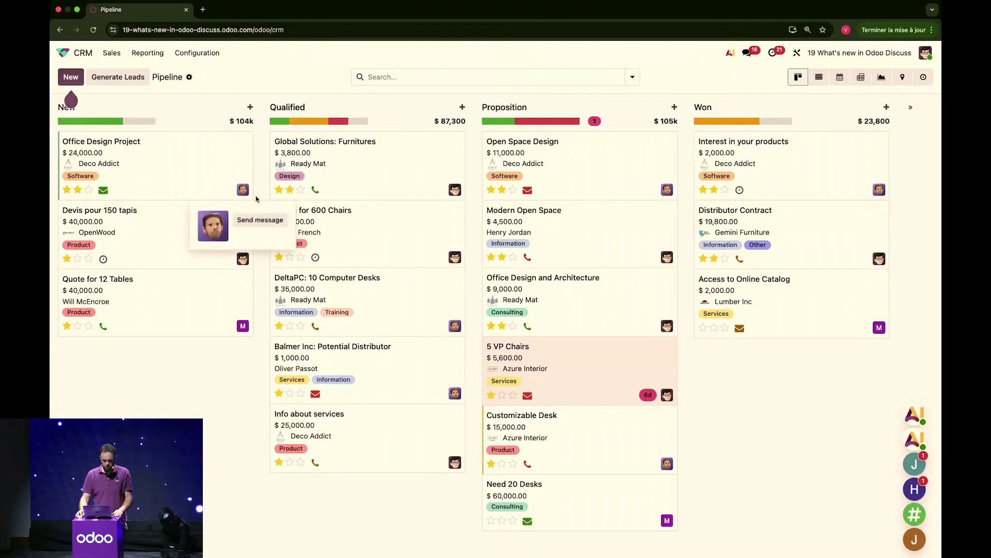
click(247, 221)
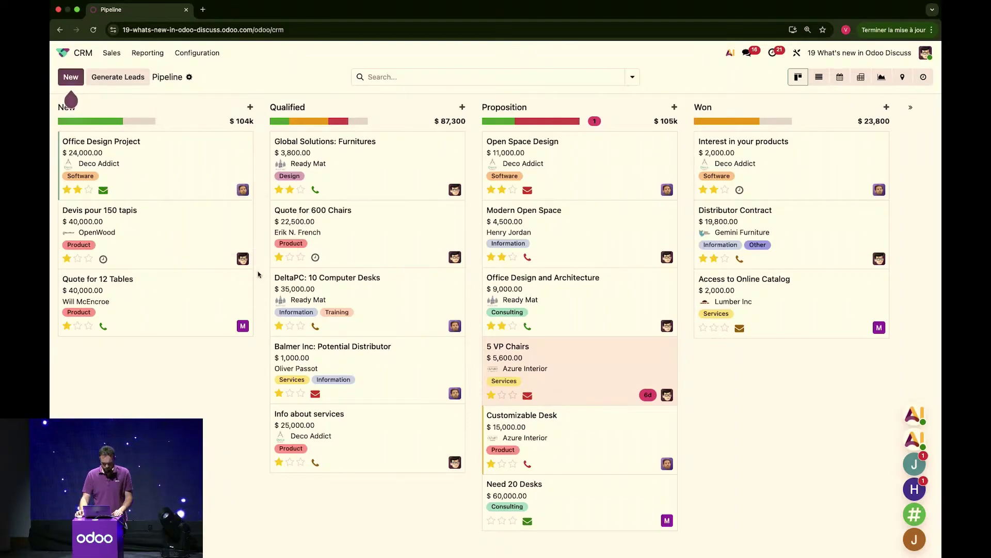
mouse_move(667, 520)
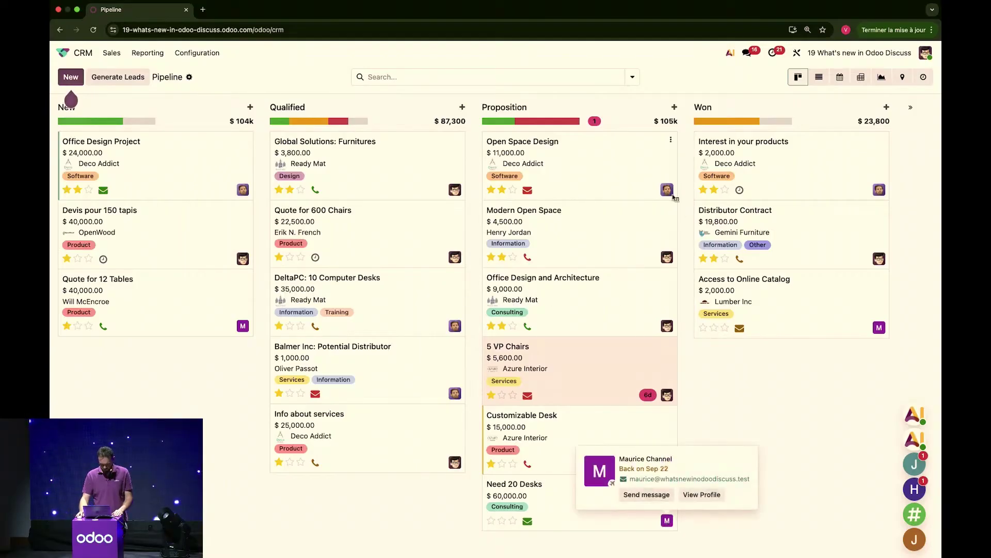
mouse_move(669, 193)
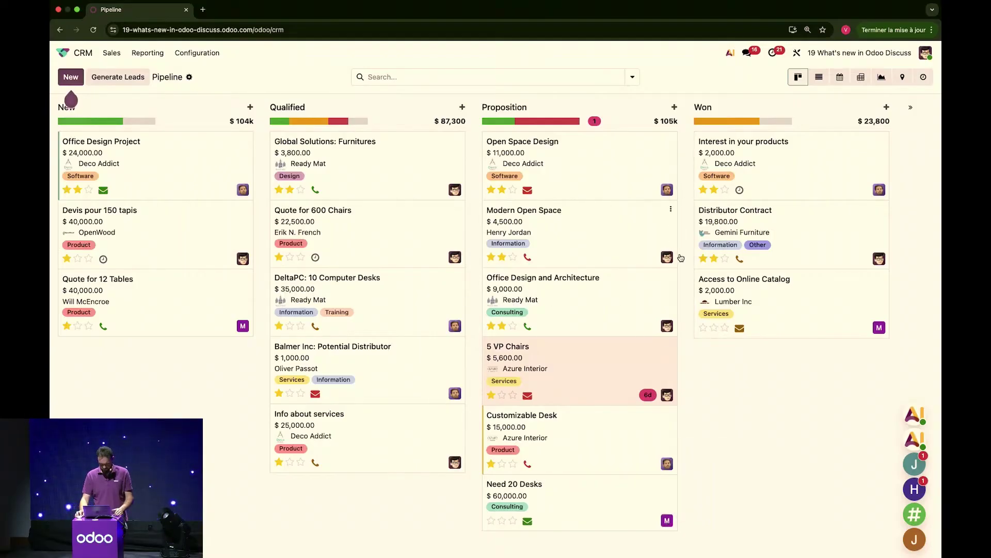
key(super+r)
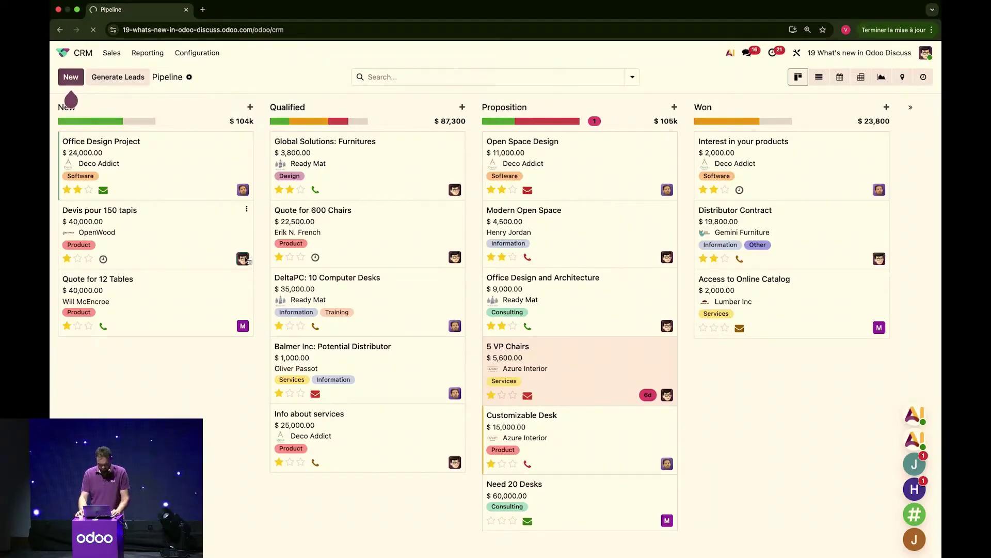
mouse_move(245, 259)
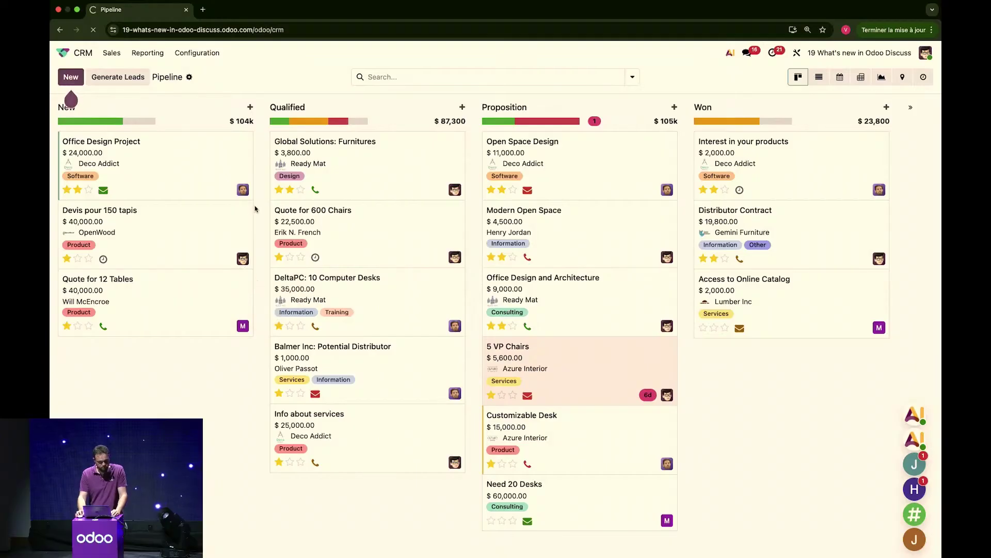
click(63, 53)
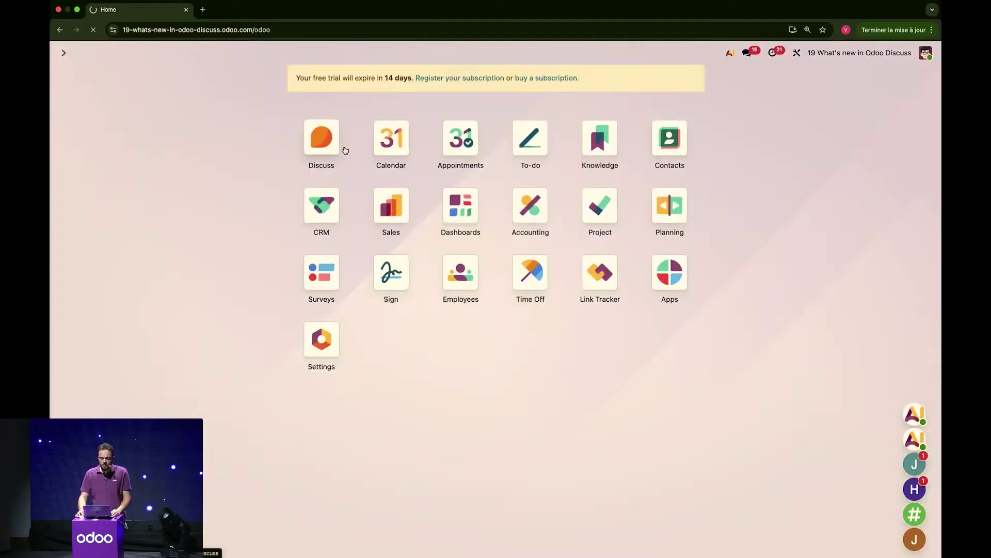
- Join the phone's Wi-Fi hotspot and retry loading the offline CRM Pipeline
click(323, 140)
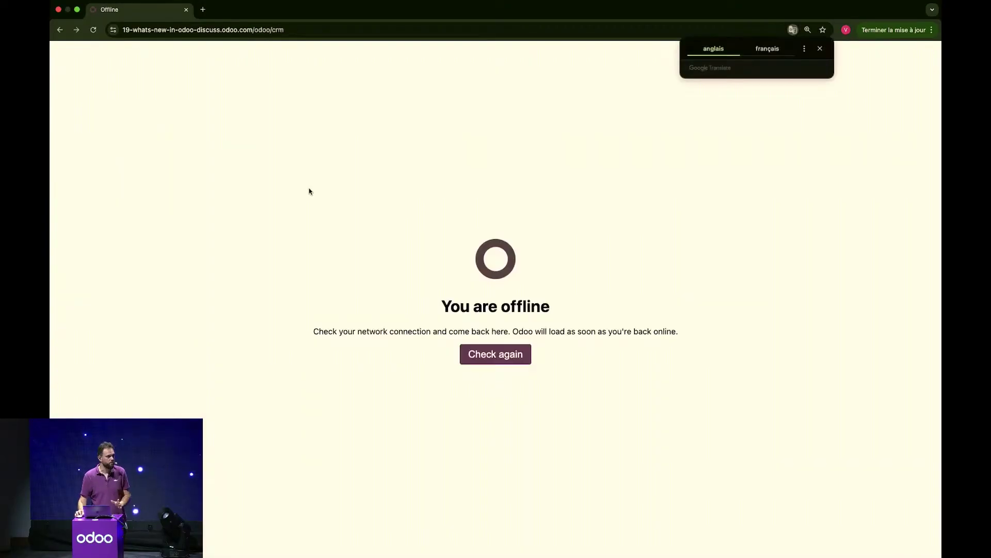
click(502, 361)
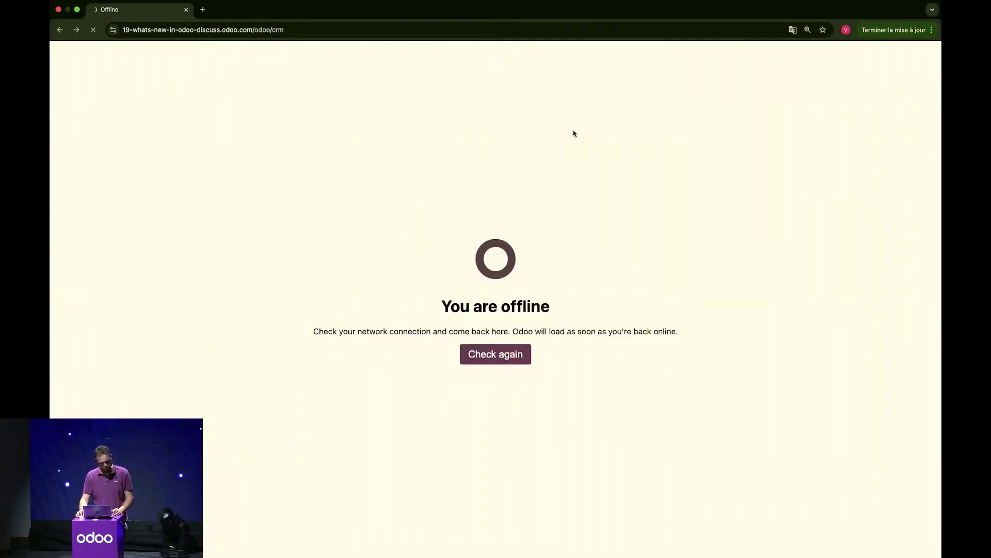
mouse_move(788, 3)
click(833, 5)
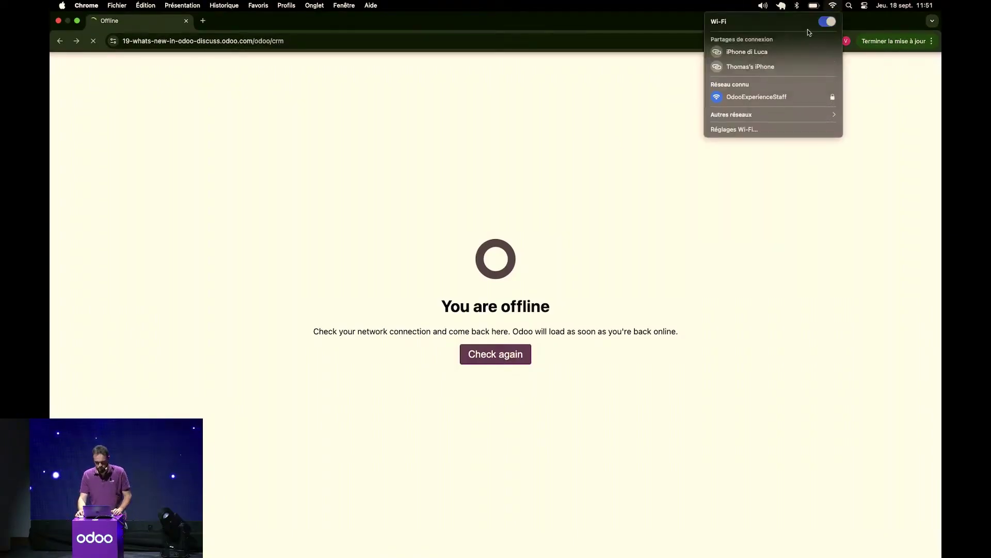
click(458, 361)
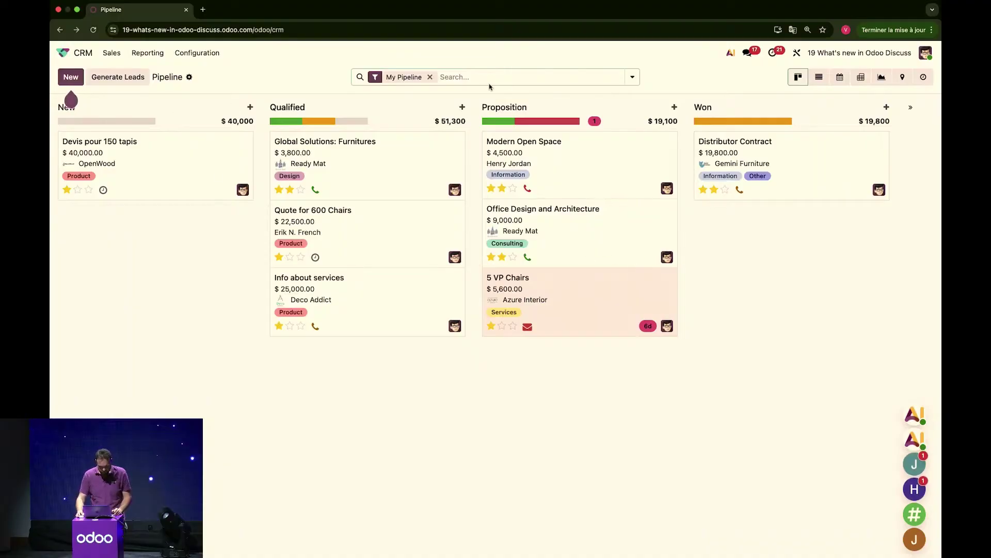
- Clear the My Pipeline filter and open a direct chat with the Office Design Project salesperson
click(429, 77)
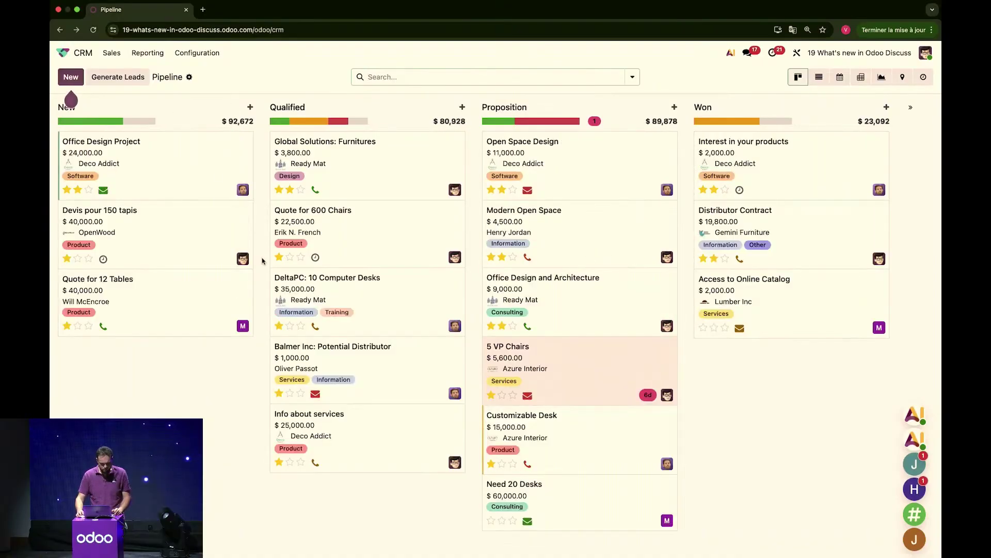
click(243, 190)
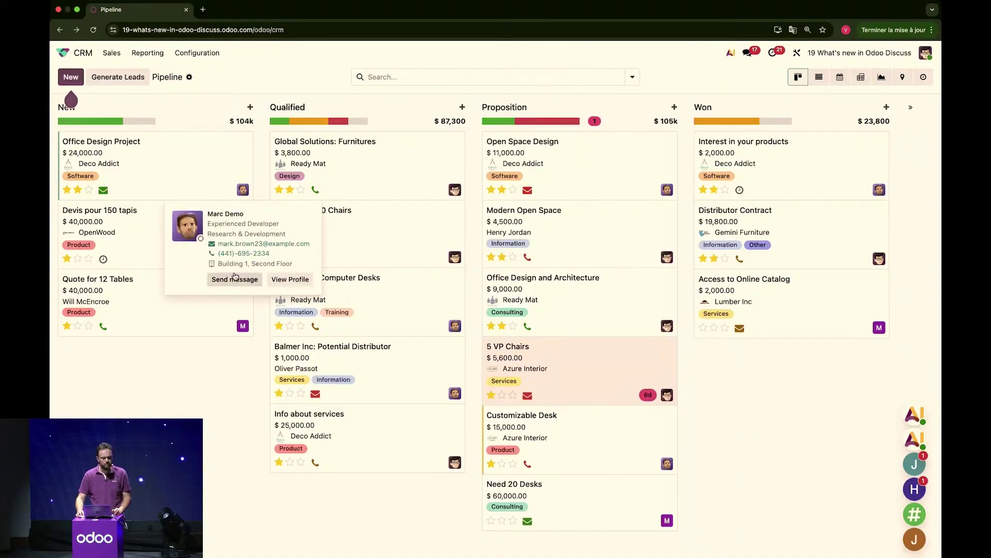
click(230, 280)
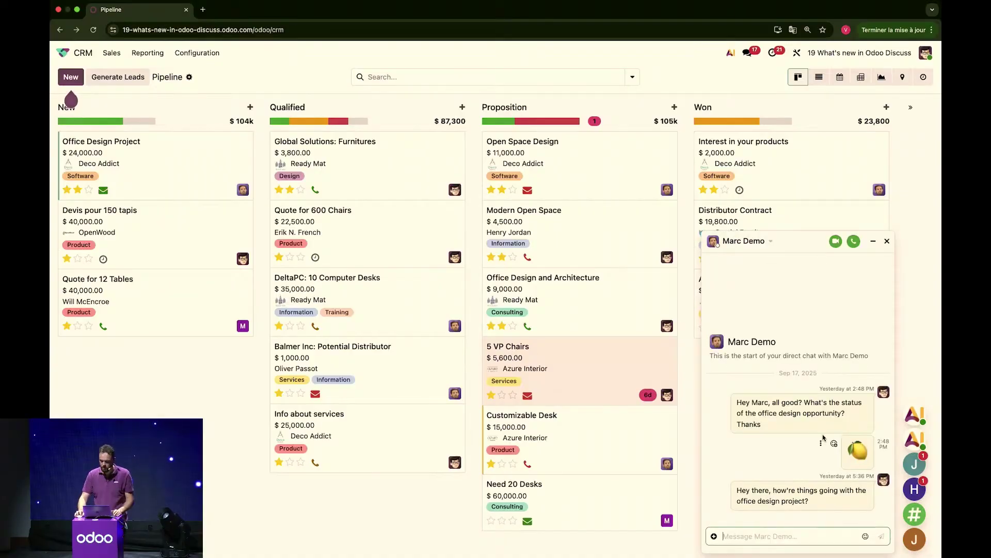
- Send 'Hey there', collapse the chat, and open the Office Design Project opportunity
text(Hey there!)
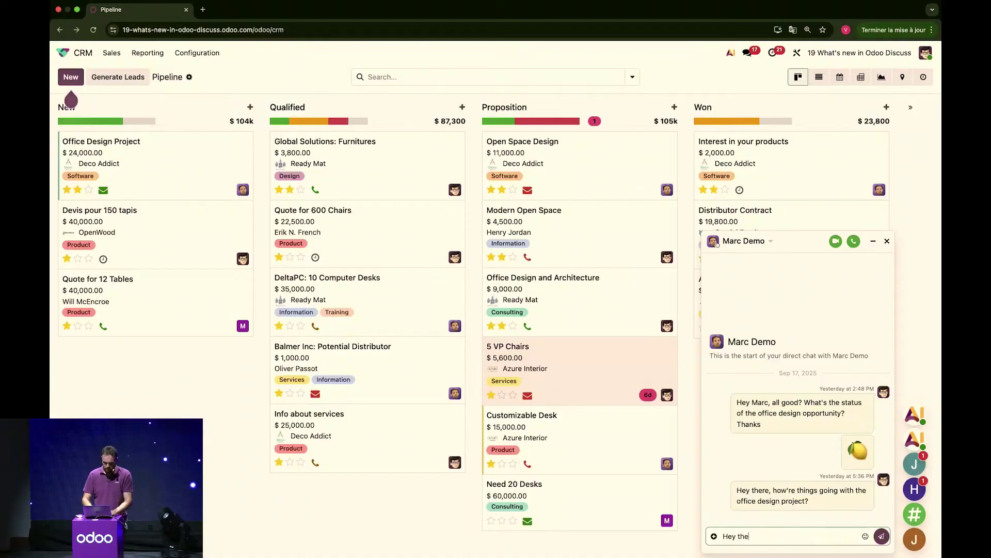
click(880, 537)
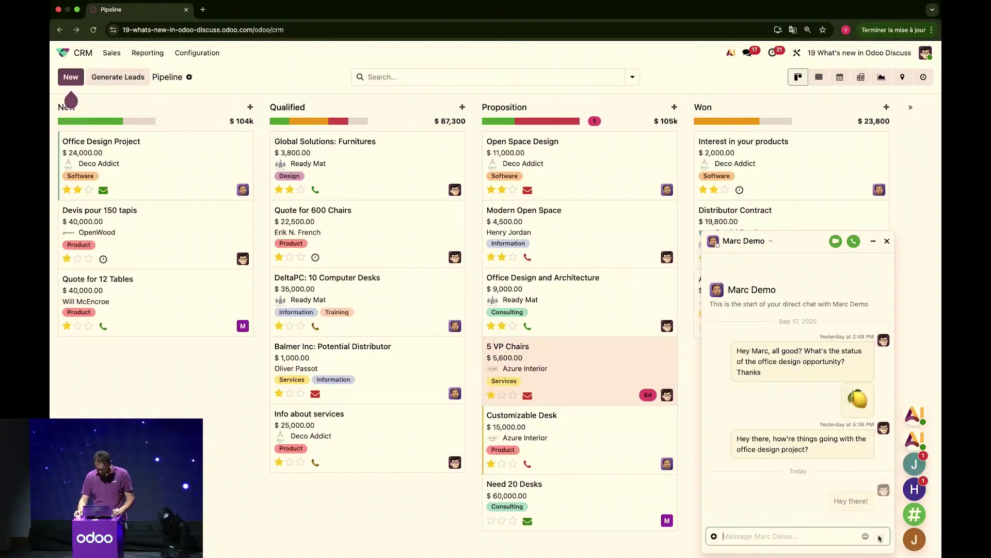
click(870, 240)
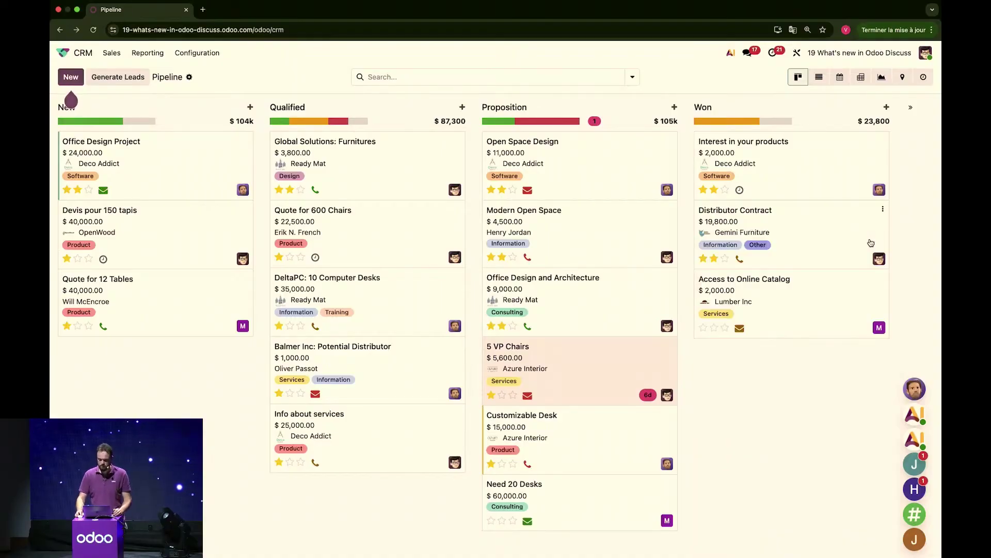
click(155, 163)
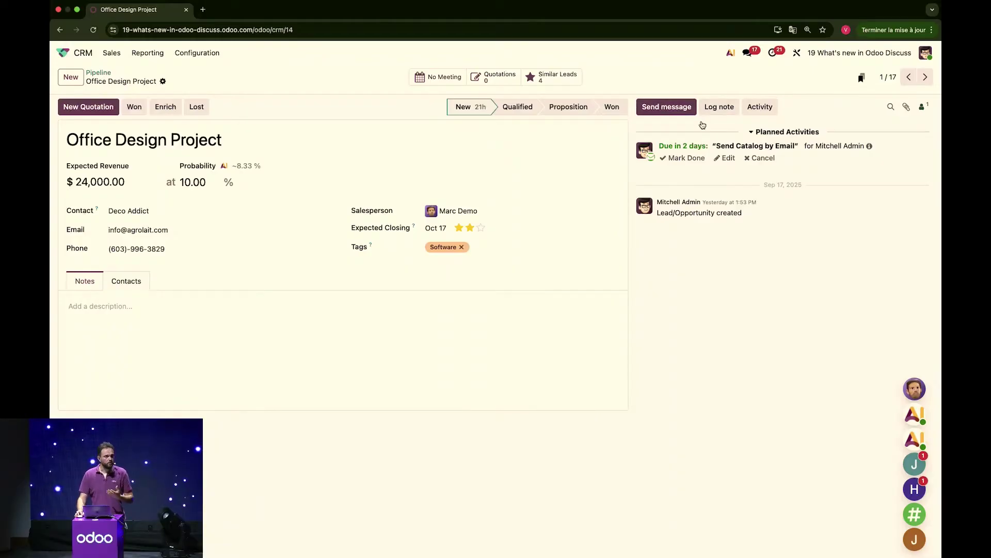
- Start a log-note mention of the away colleague to reveal their Back on Sep 22 status
click(720, 112)
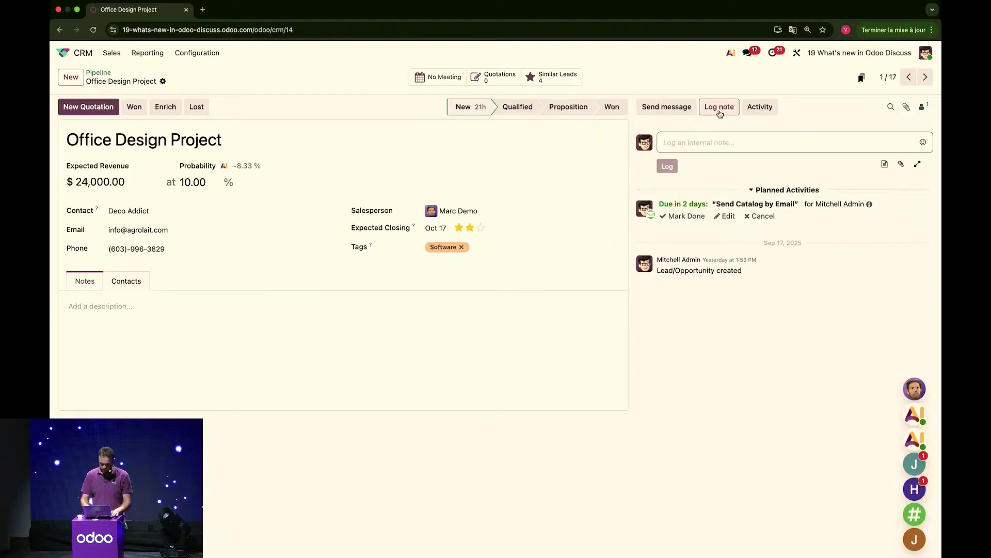
text(@maur)
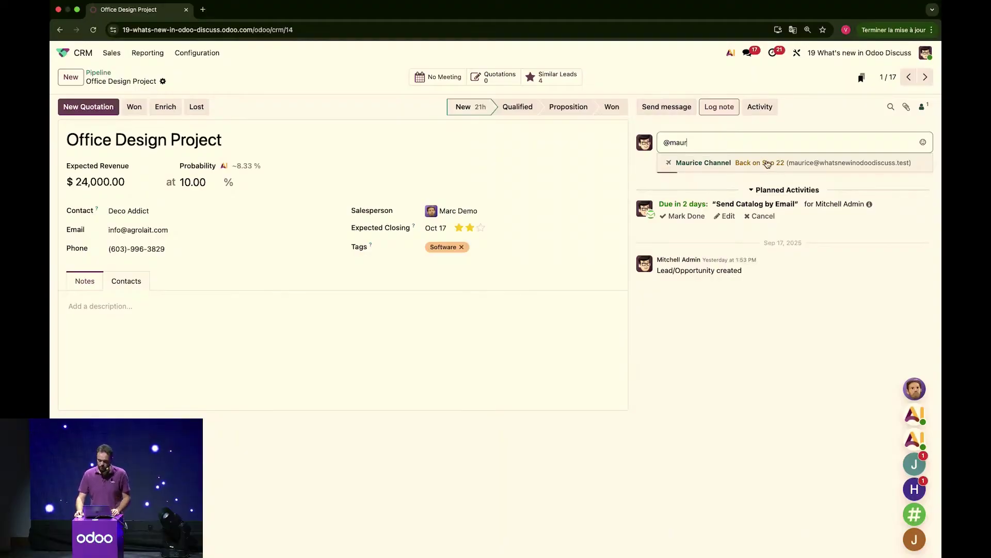
click(668, 61)
- Delete the draft mention and return to the Odoo home menu
double_click(671, 143)
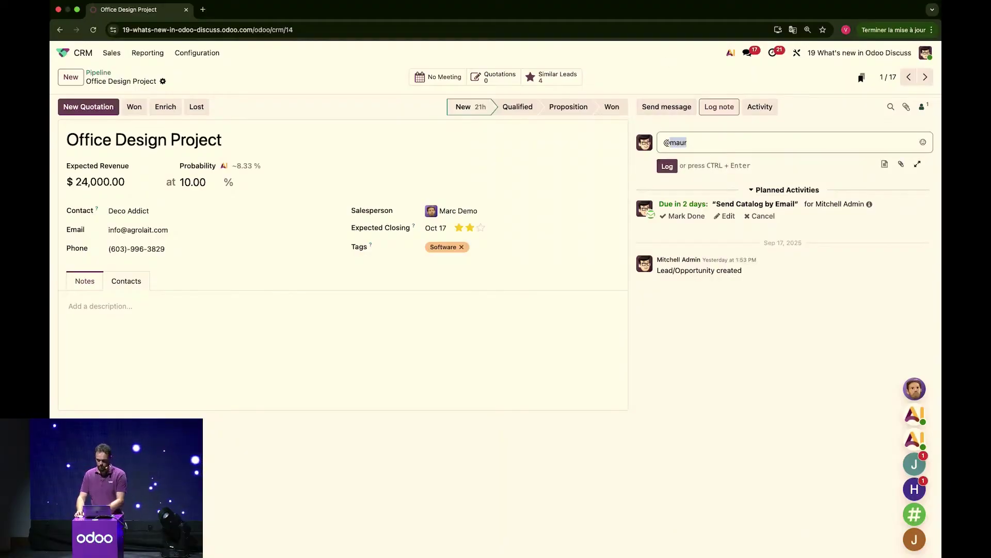
key(BackSpace)
key(BackSpace)
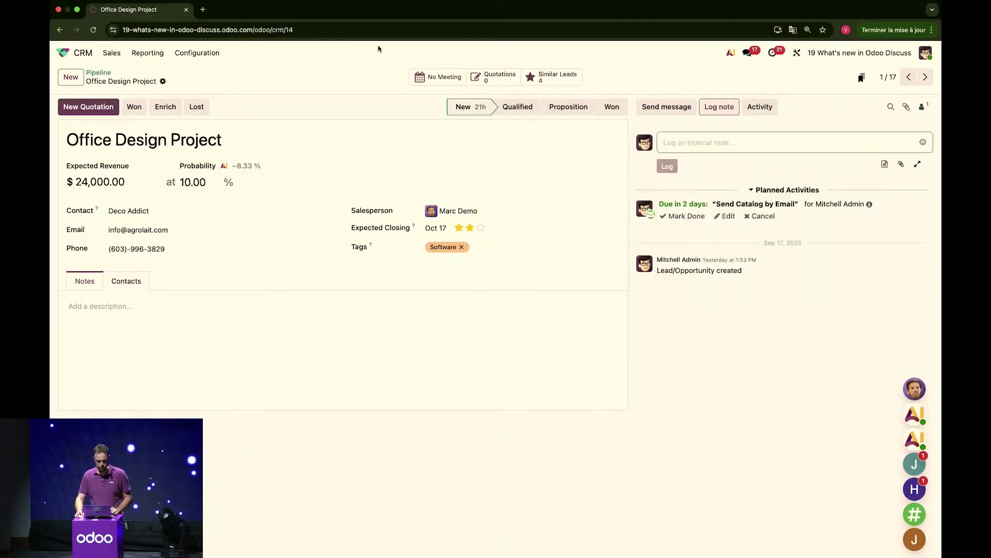
click(63, 53)
- Run /who in the Administrators channel to get OdooBot's alone reply, then switch to #general
click(303, 143)
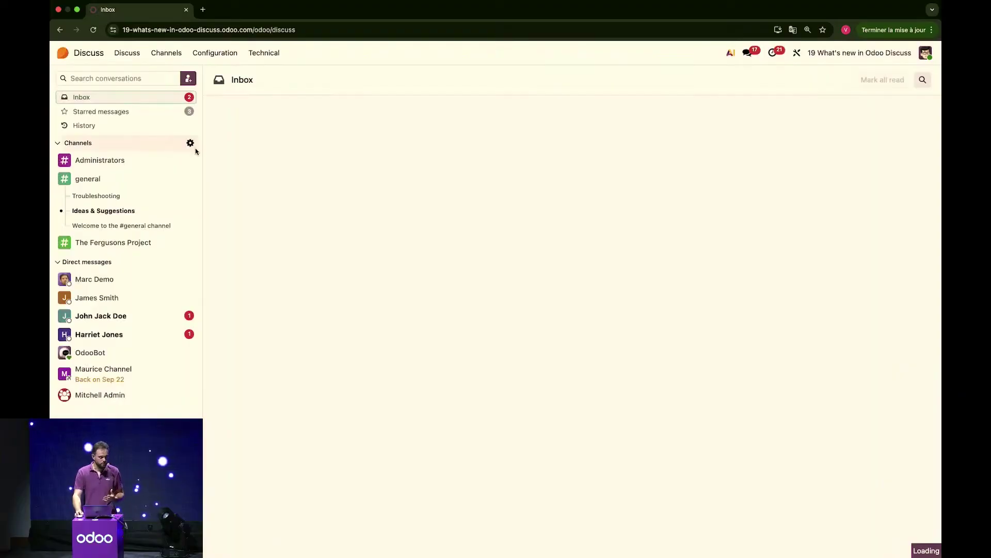
click(105, 161)
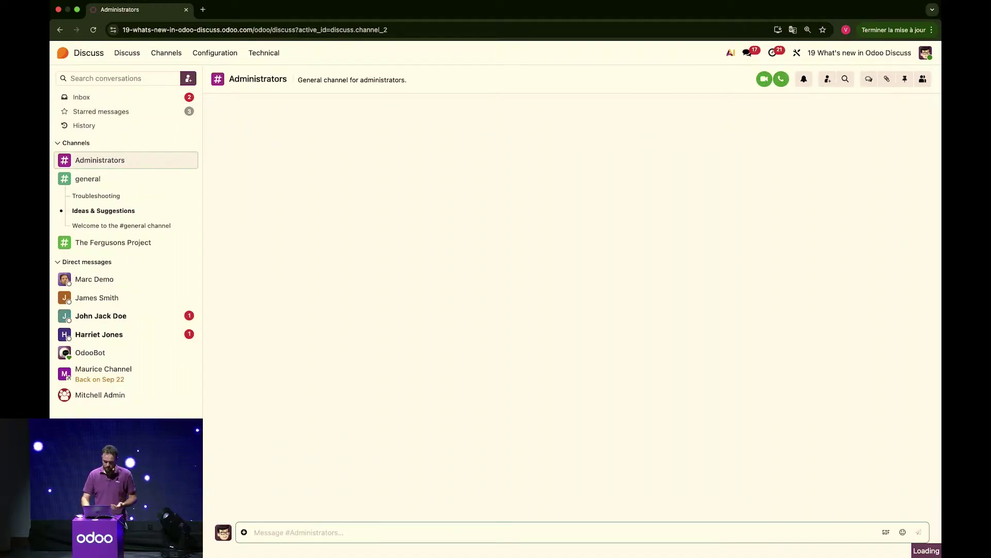
text(/)
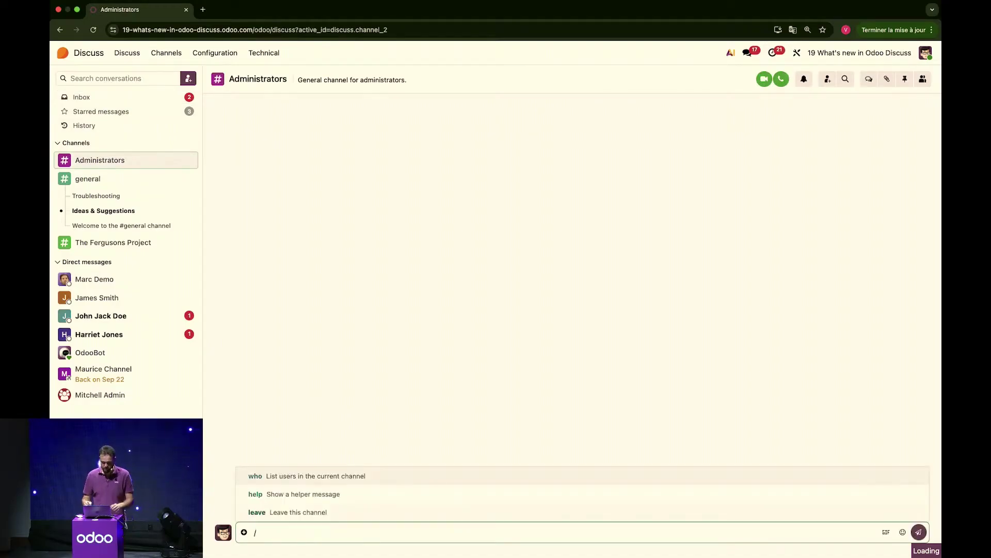
text(who)
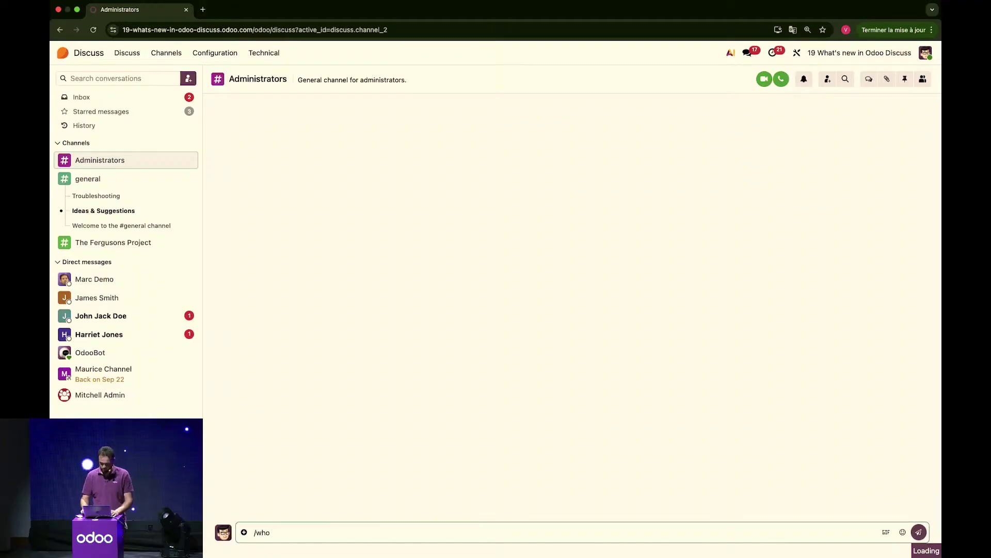
key(Return)
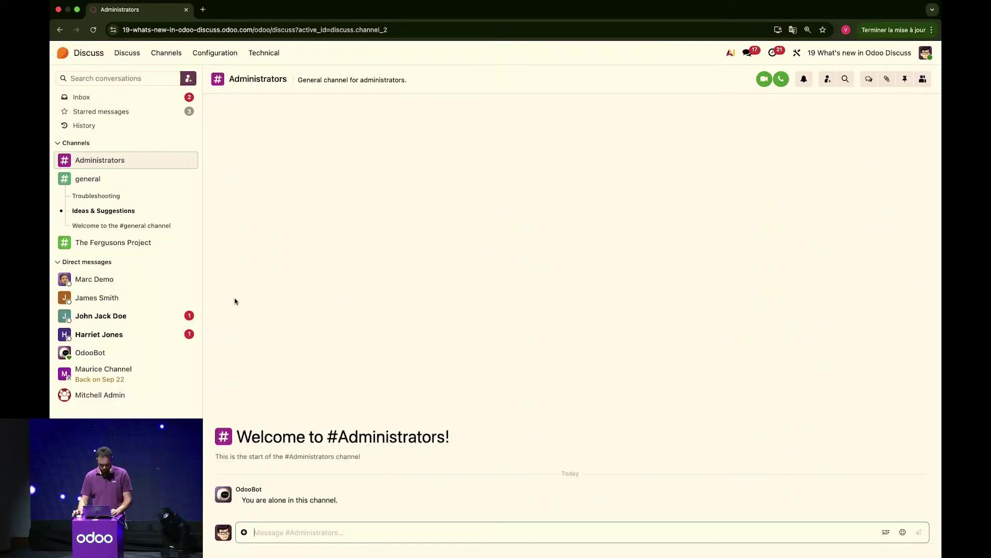
click(132, 178)
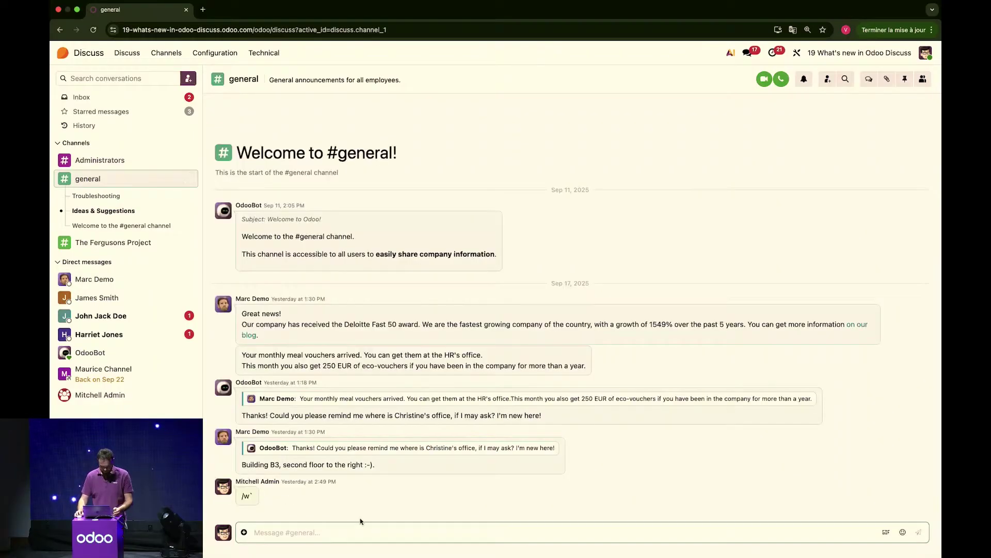
- Run /who in #general to list its members, then /leave to leave the channel
text(/wh)
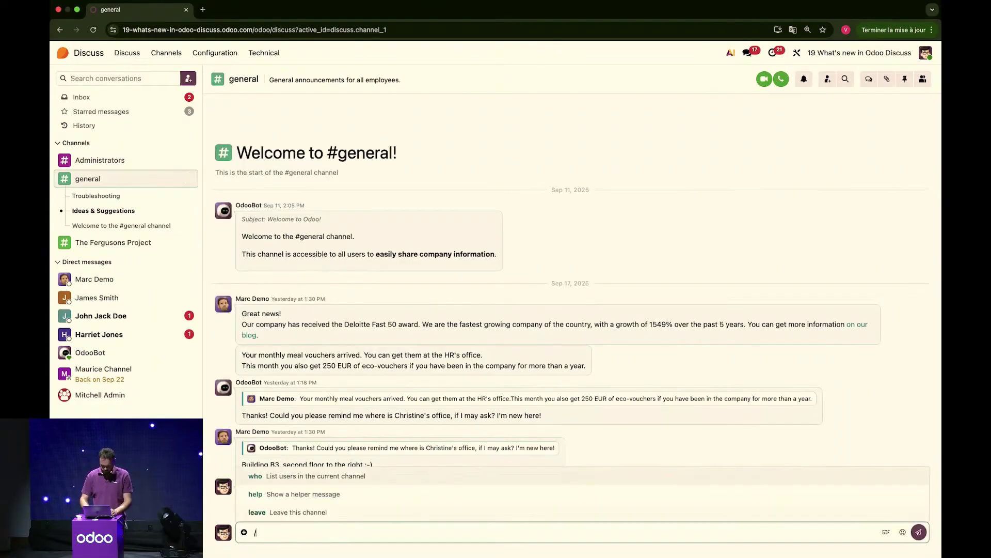
key(Return)
key(Return)
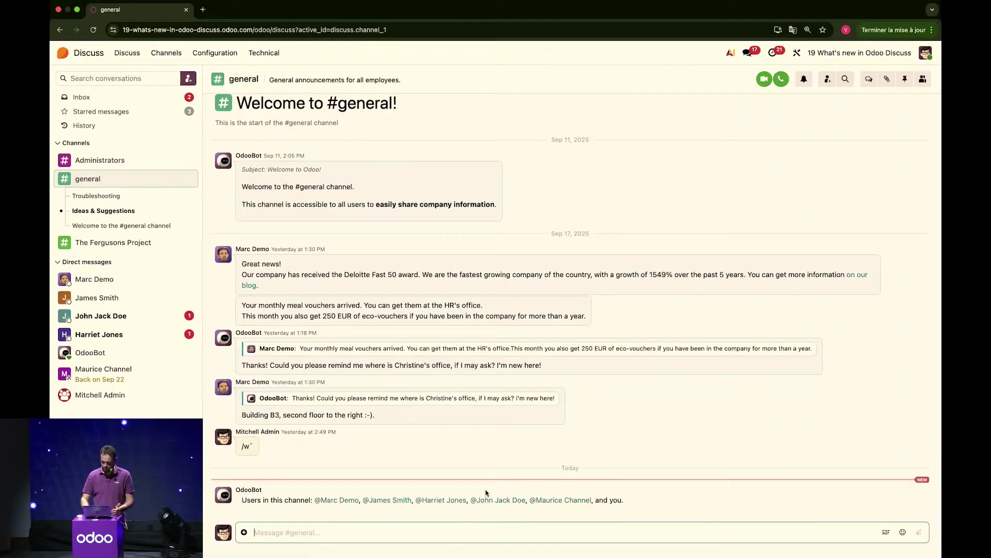
text(/le)
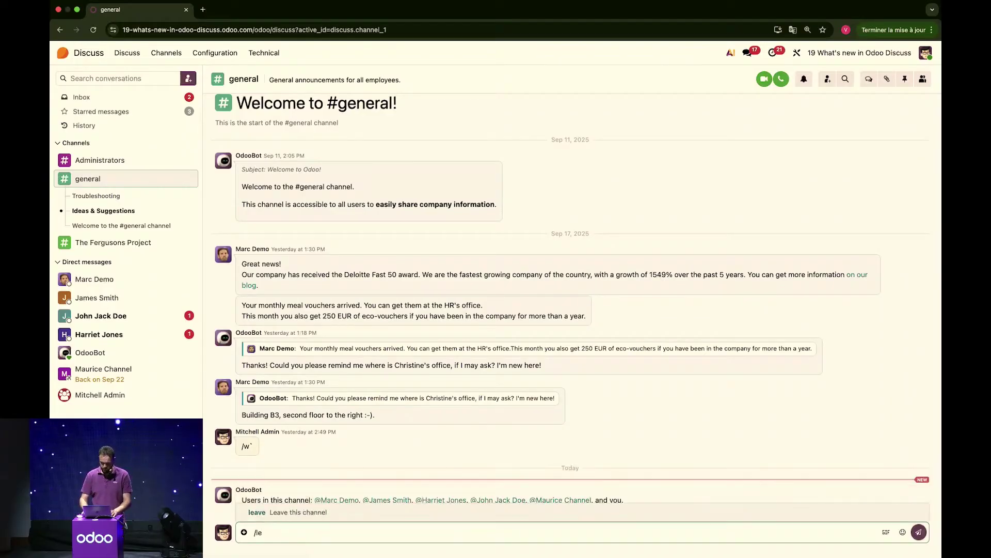
key(Return)
key(Return)
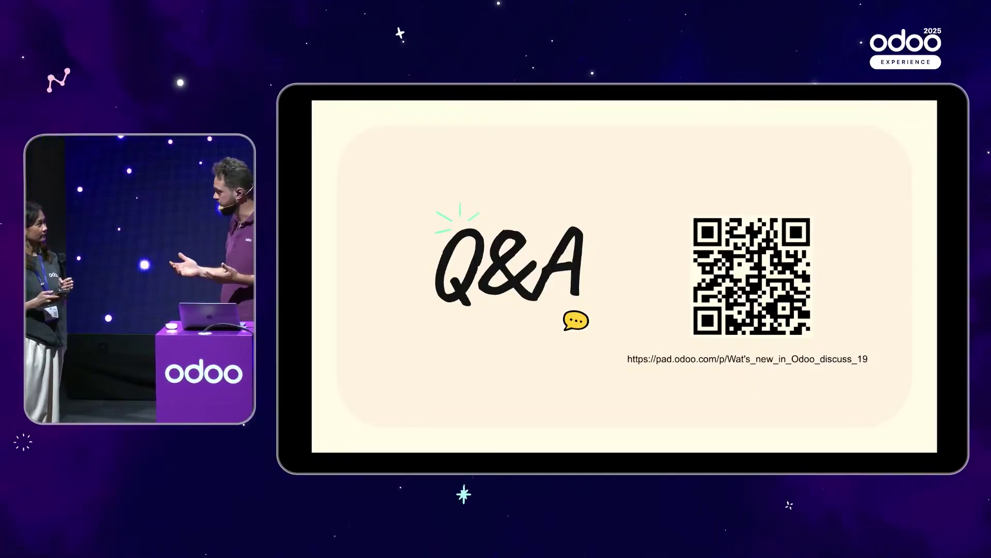
- Switch back from the Q&A slide to the Discuss window
key(ctrl+Left)
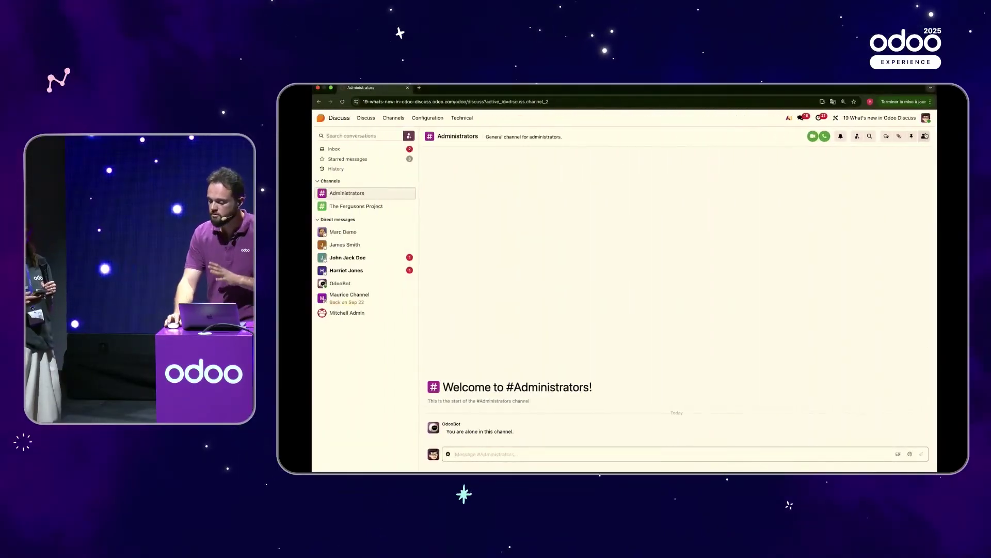
- Review the Notification preference in My Preferences, leaving it on In Odoo
click(927, 119)
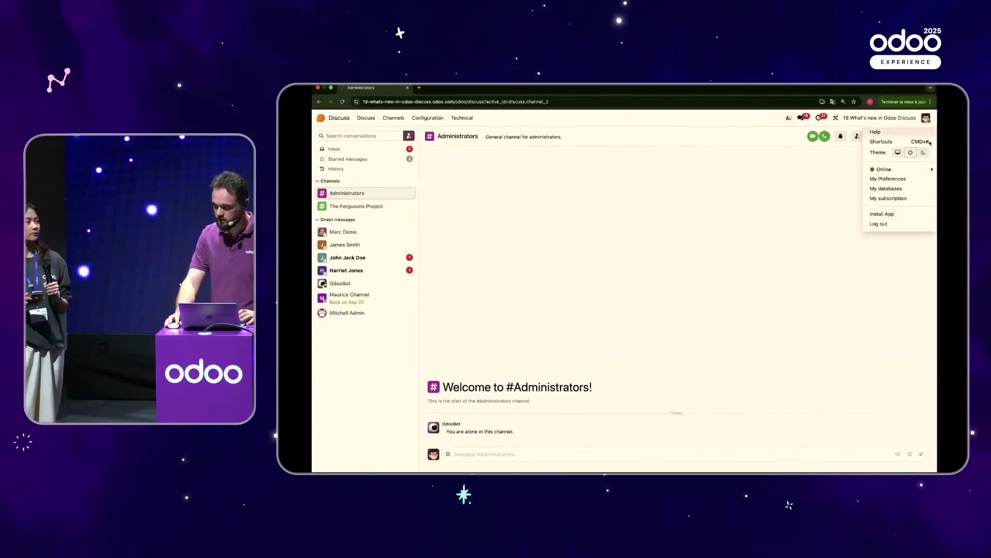
click(922, 178)
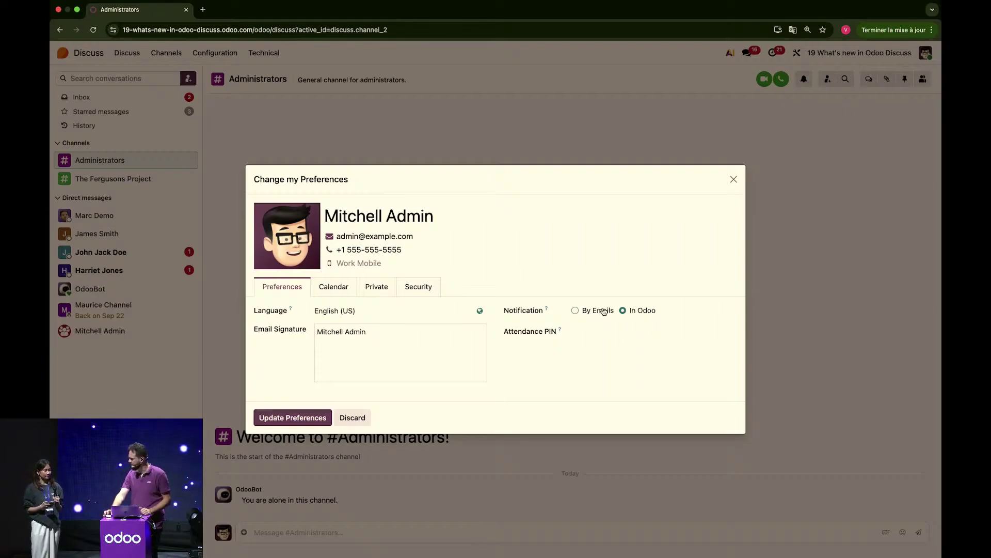
click(734, 179)
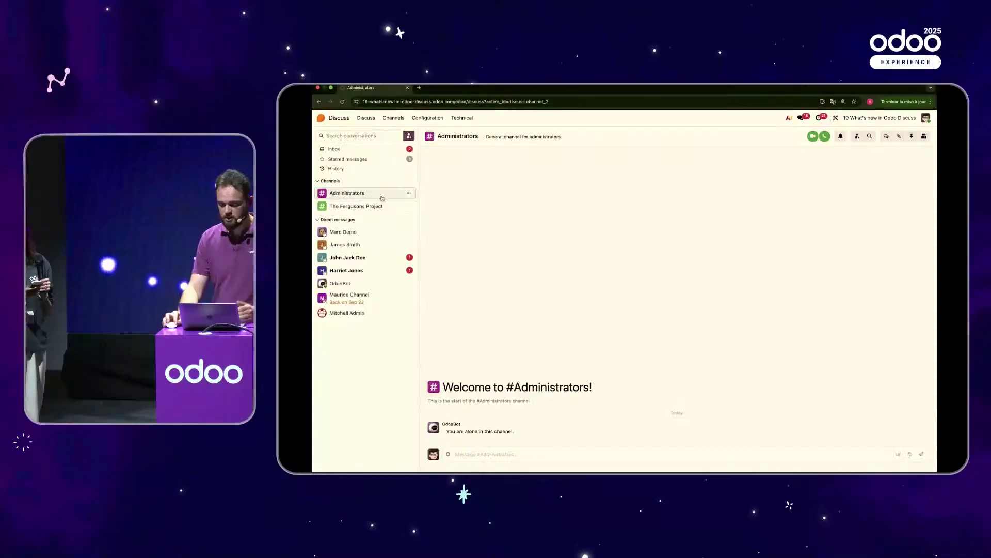
- Check the Administrators channel's Privacy access, limited to Role / Administrator, then return home
click(408, 194)
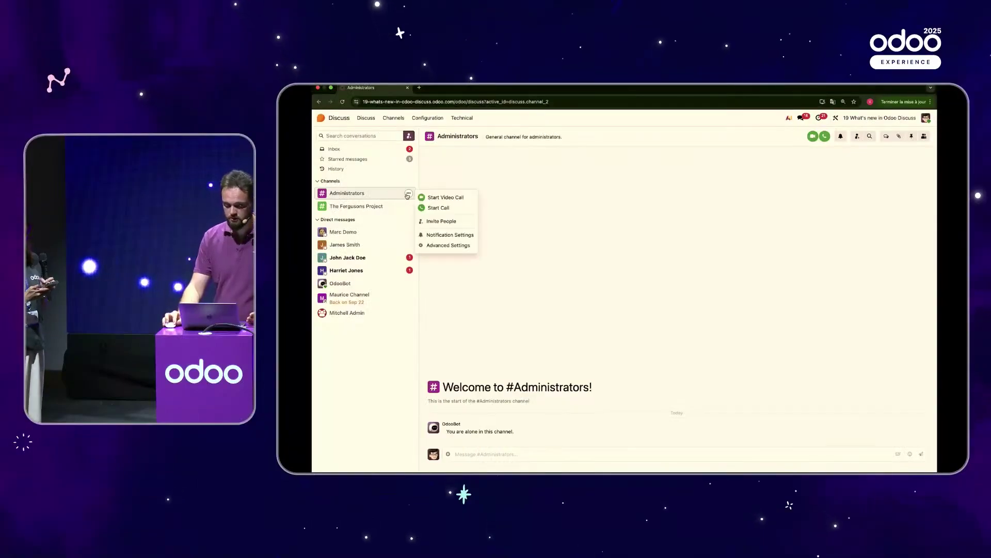
click(446, 246)
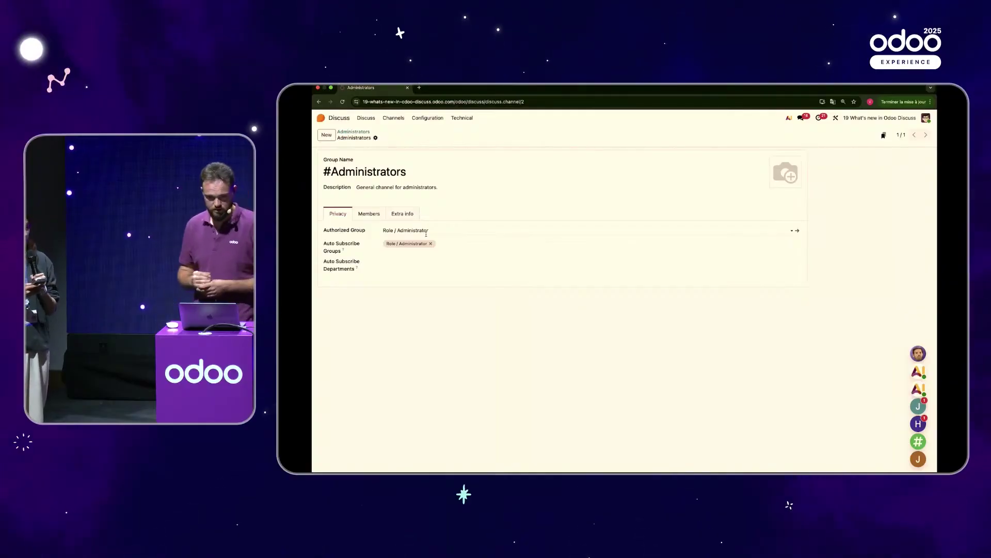
click(343, 122)
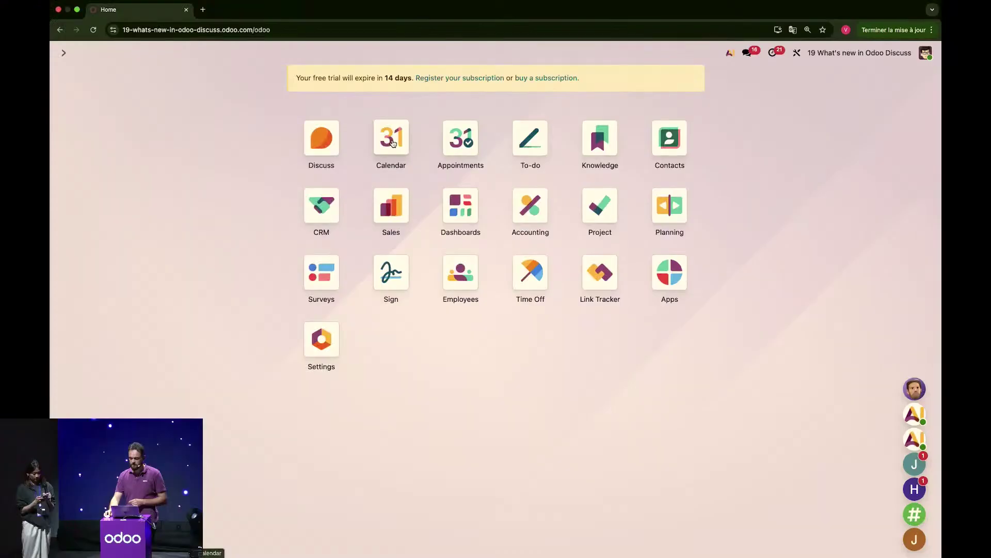
- Start a Sep 17 9:30 Calendar event, add a video-call link, then discard it
click(551, 178)
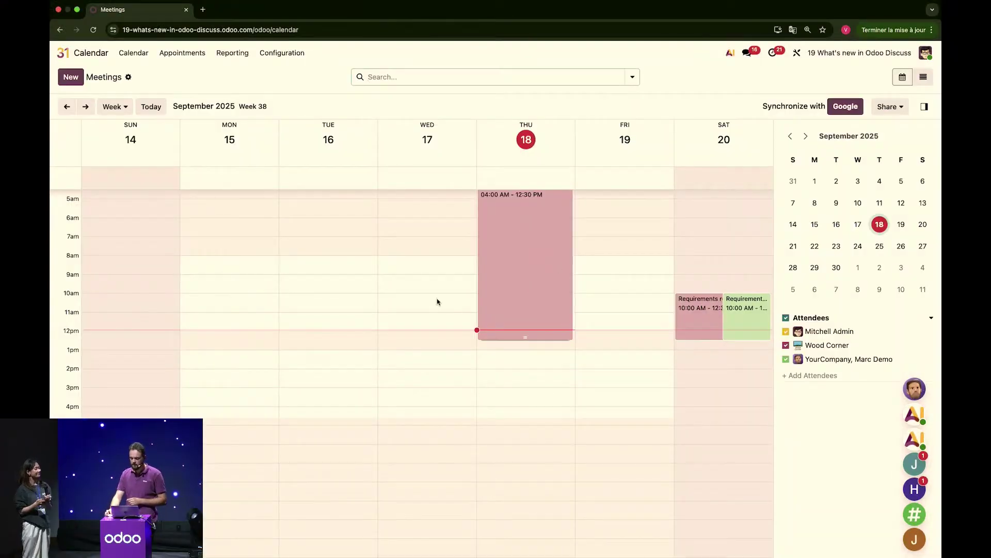
click(426, 290)
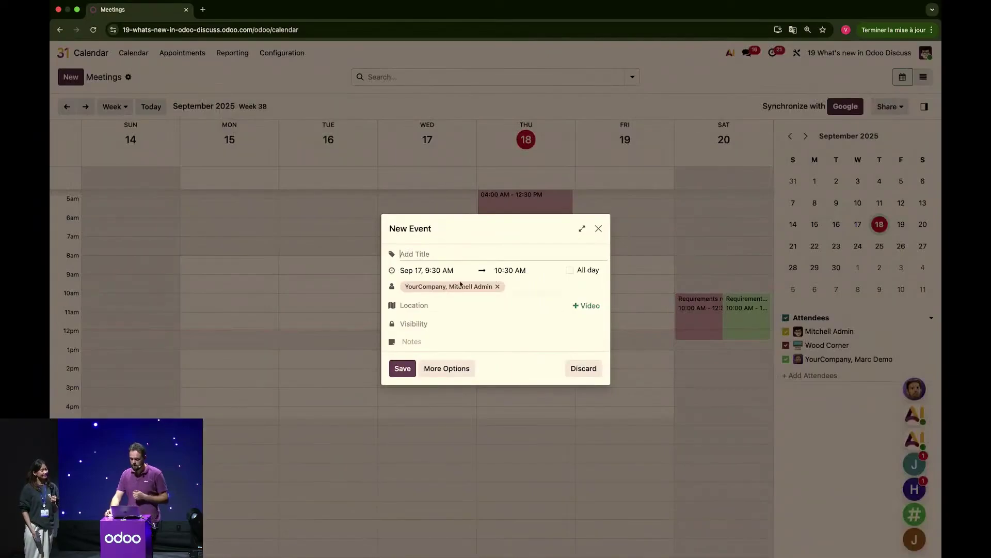
click(583, 306)
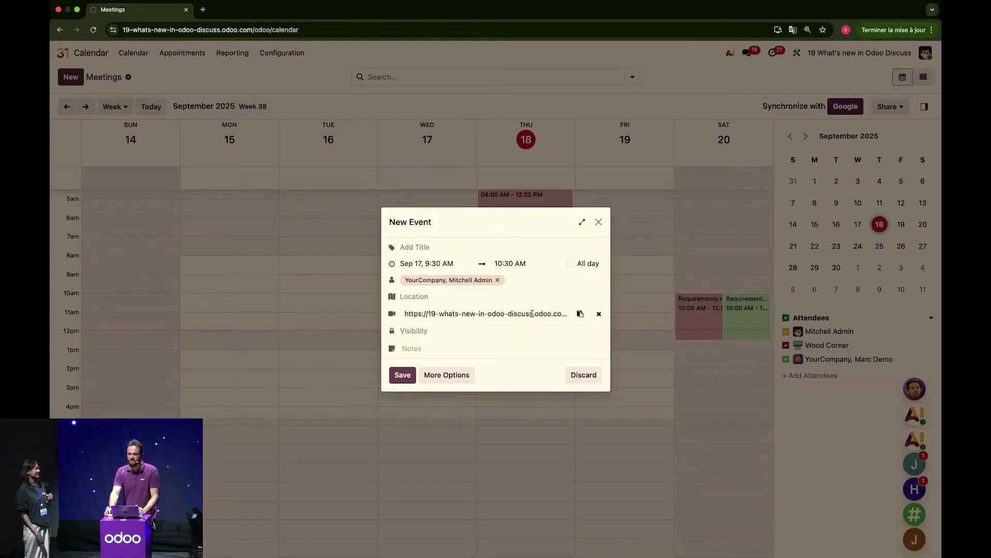
click(597, 221)
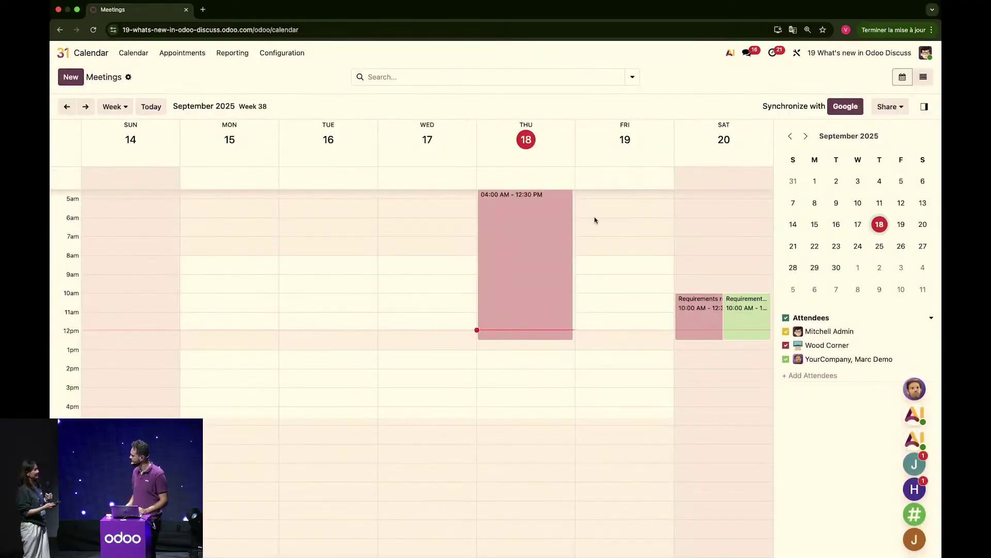